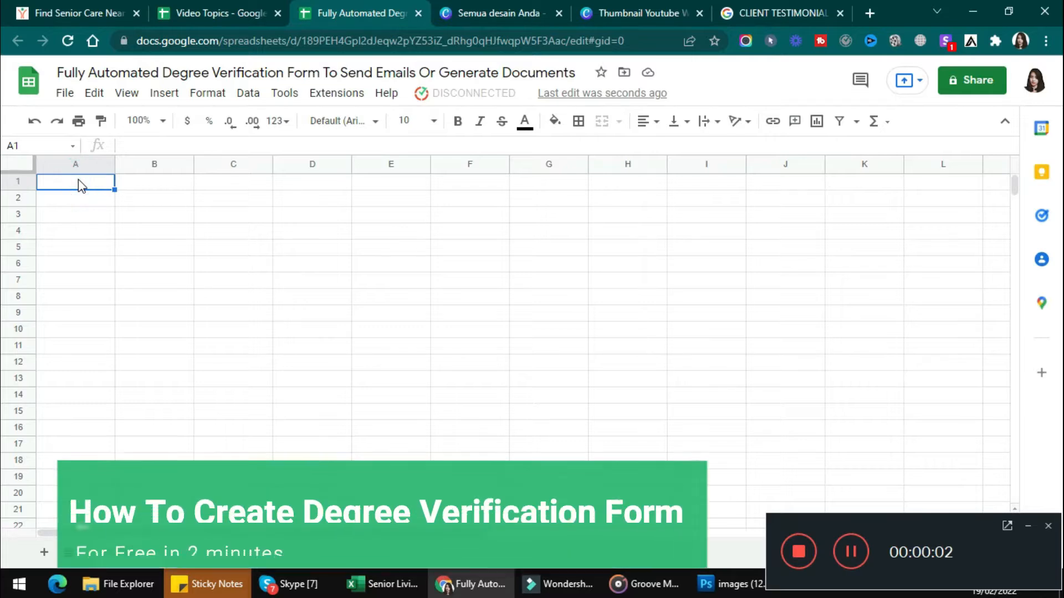
Step: Load the Degree Verification Form template from Kulfi Forms' template search
left_click(1024, 525)
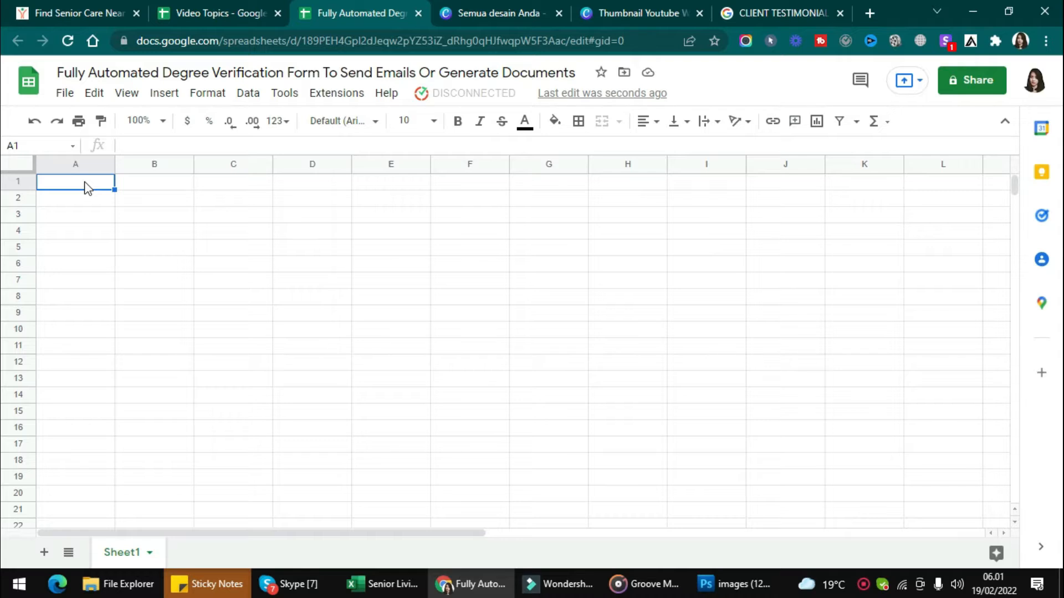
left_click(338, 99)
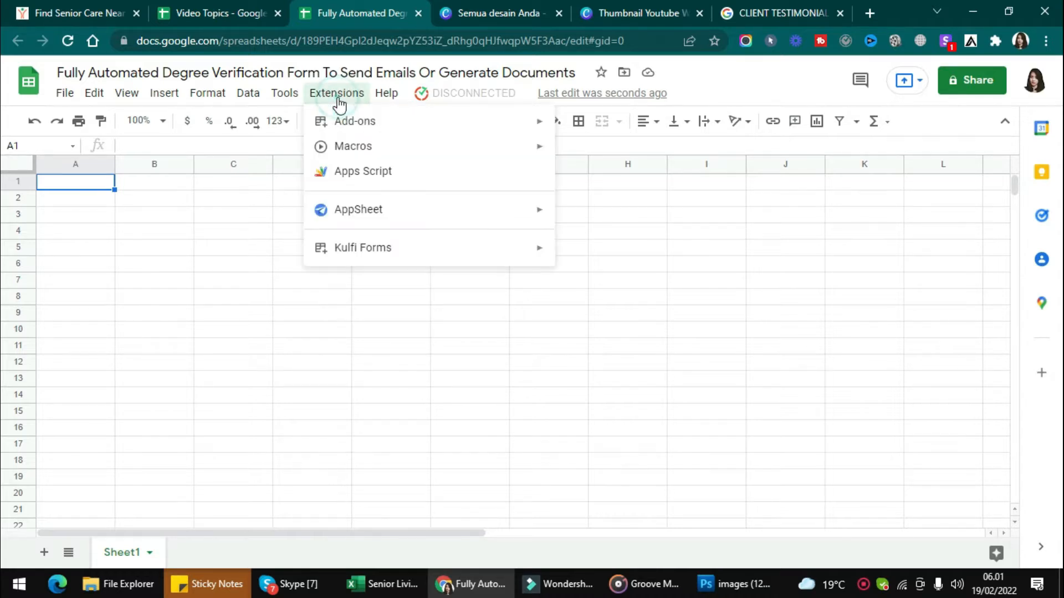
mouse_move(452, 256)
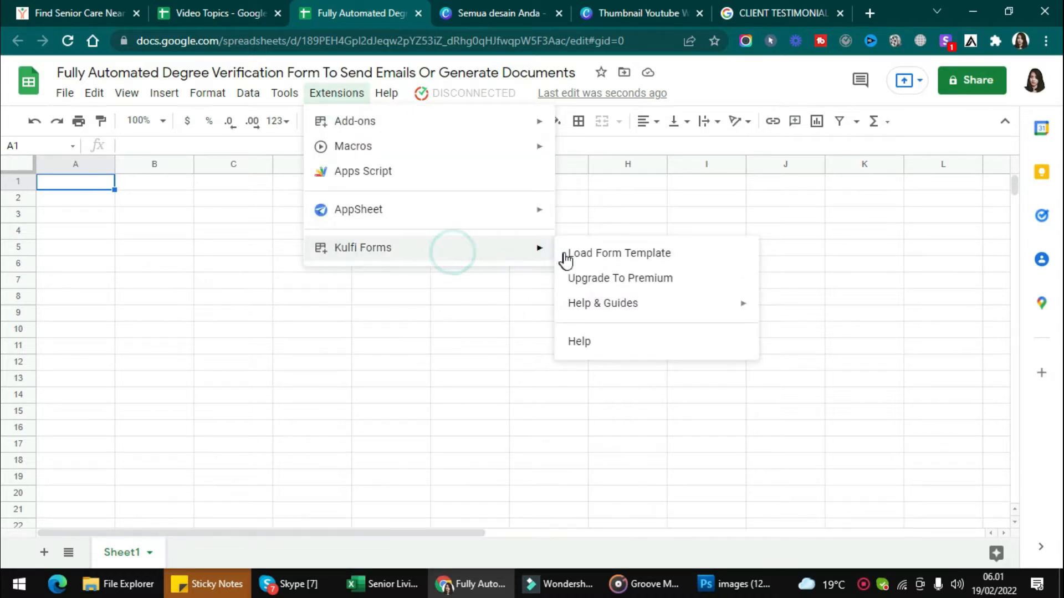
left_click(570, 257)
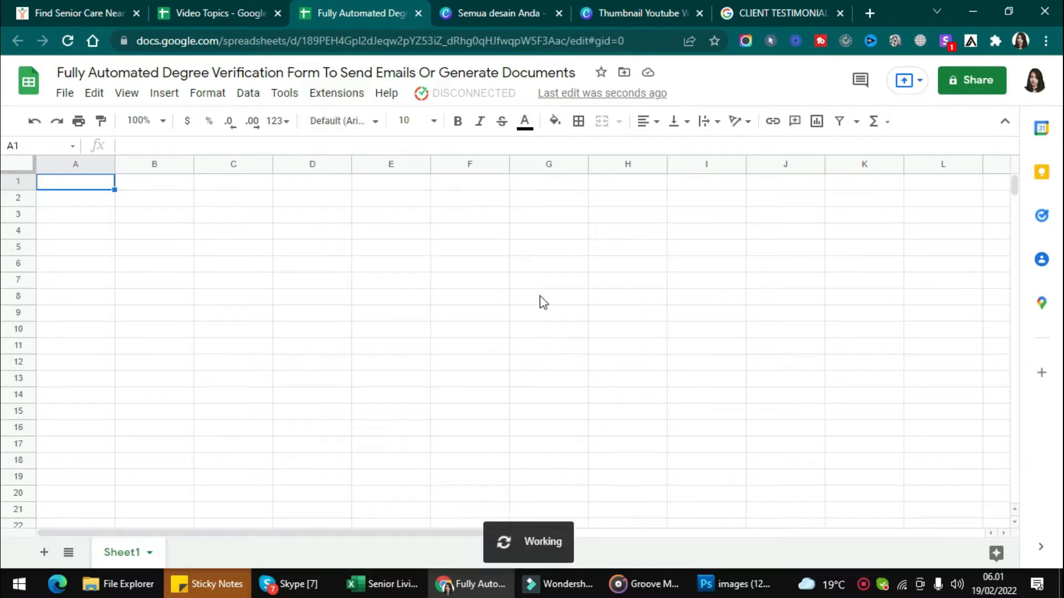
left_click(390, 165)
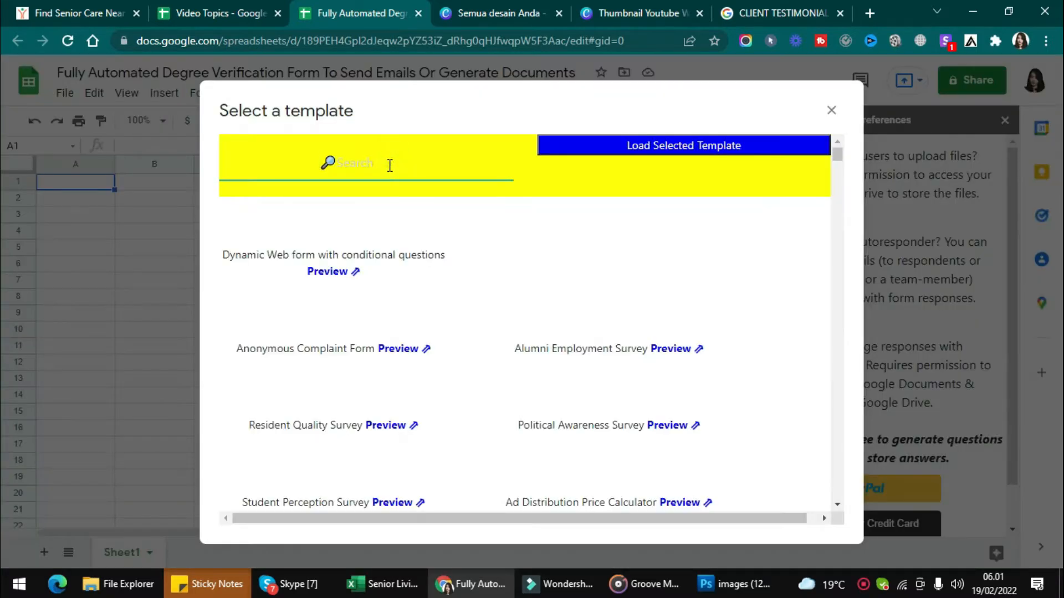
type("dEG")
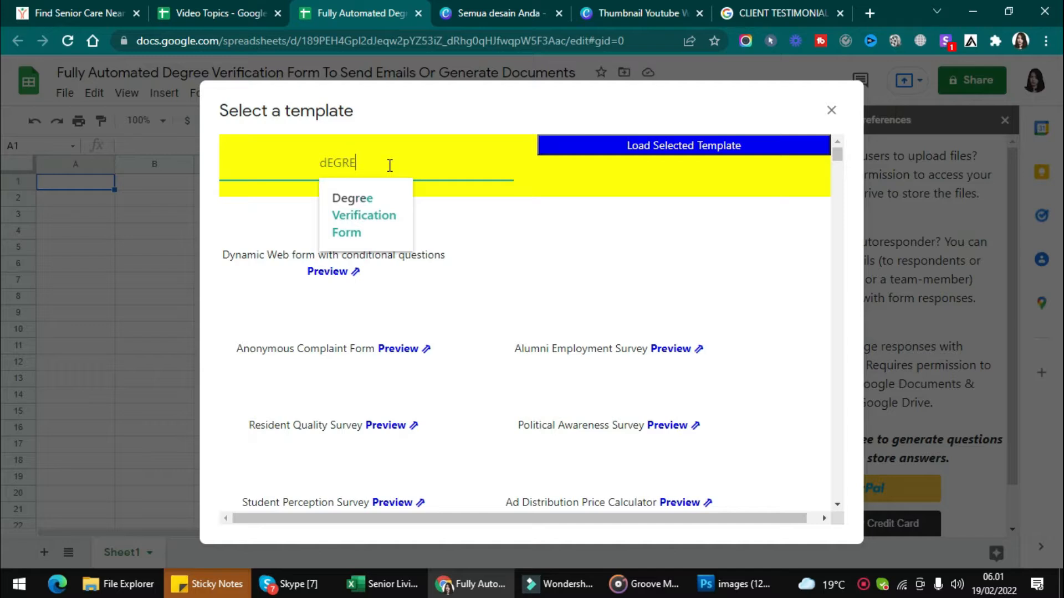
type("RE")
key("Return")
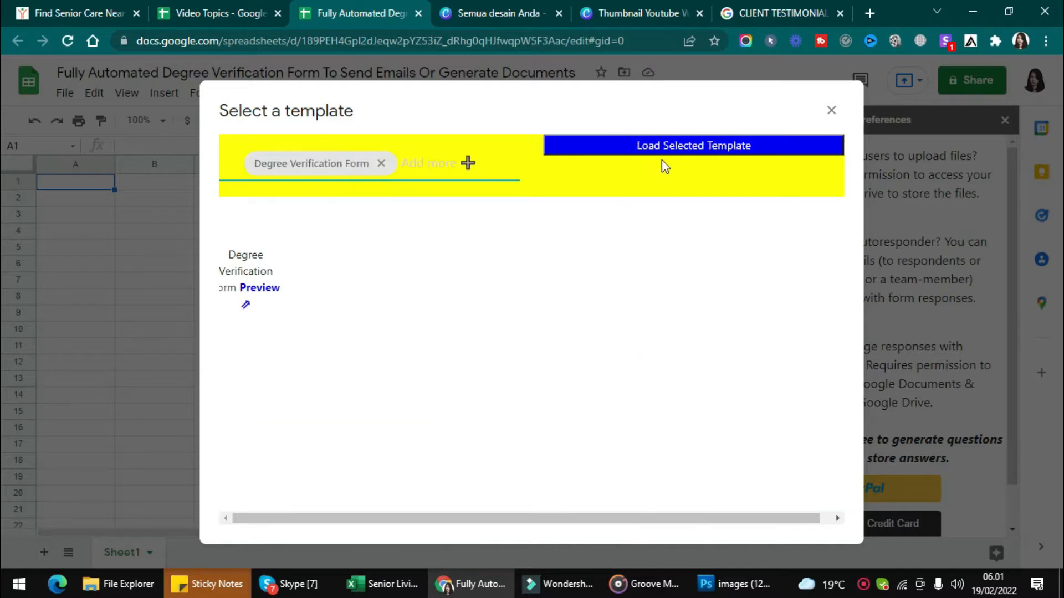
left_click(677, 149)
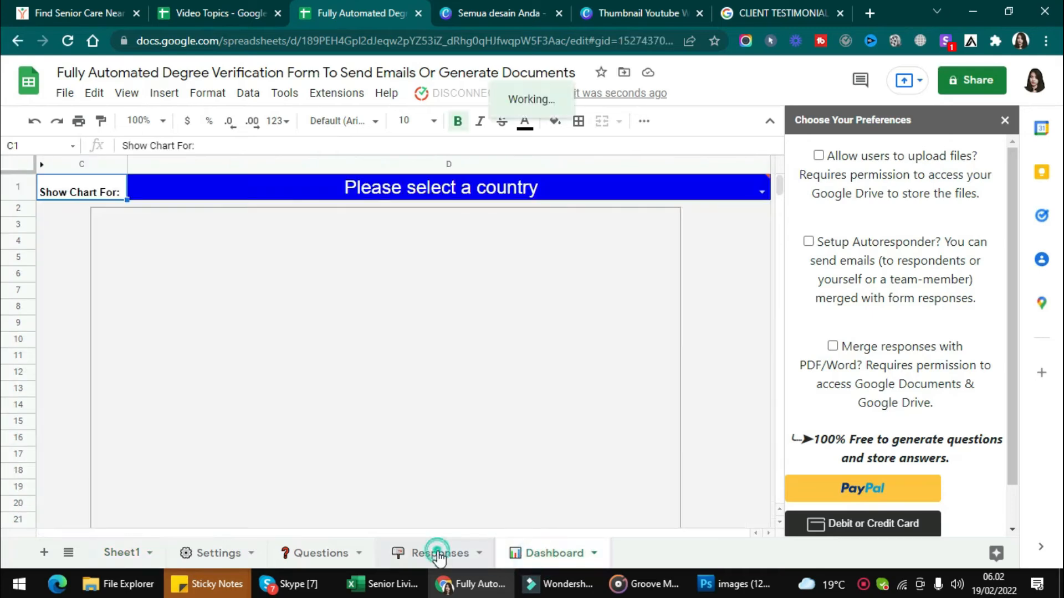
Step: Look over the Responses and Questions sheets, ending on the Settings sheet
left_click(432, 553)
left_click(304, 551)
left_click(211, 552)
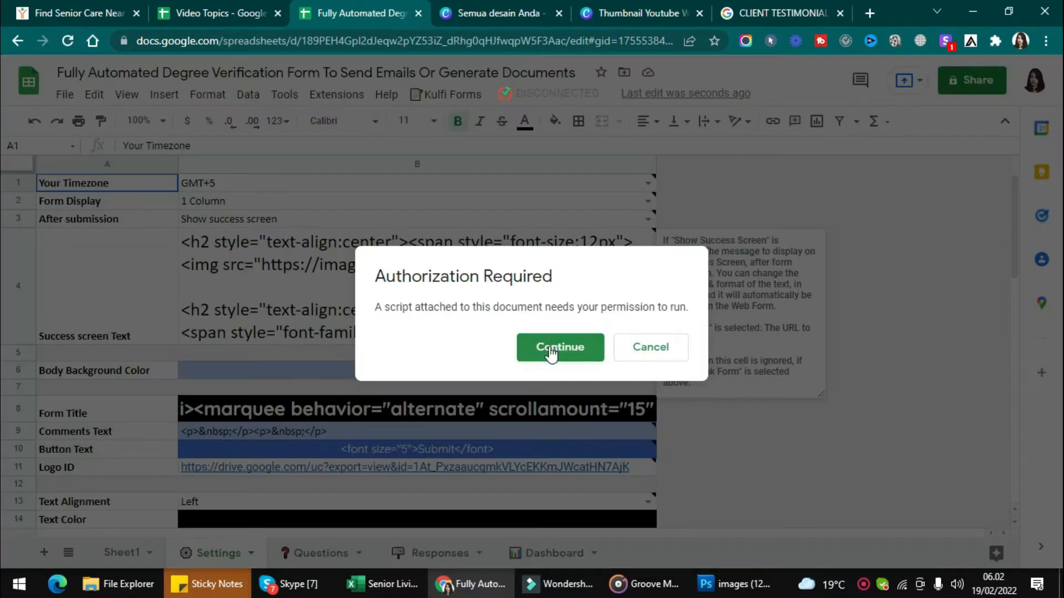
Step: Authorize the unverified Kulfi_Forms_ClientScript to access the Google account
left_click(560, 347)
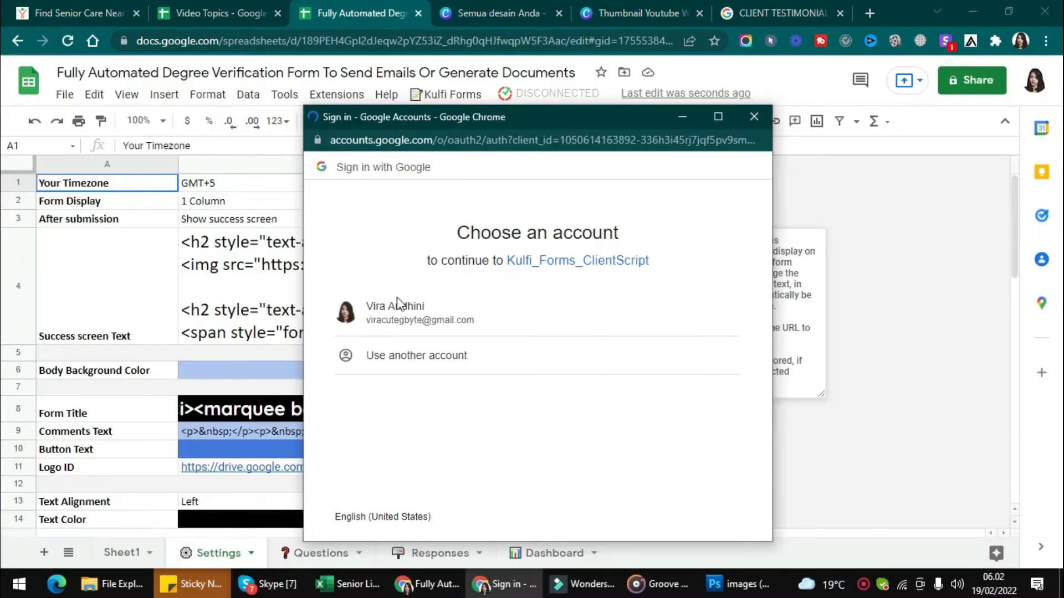
left_click(366, 309)
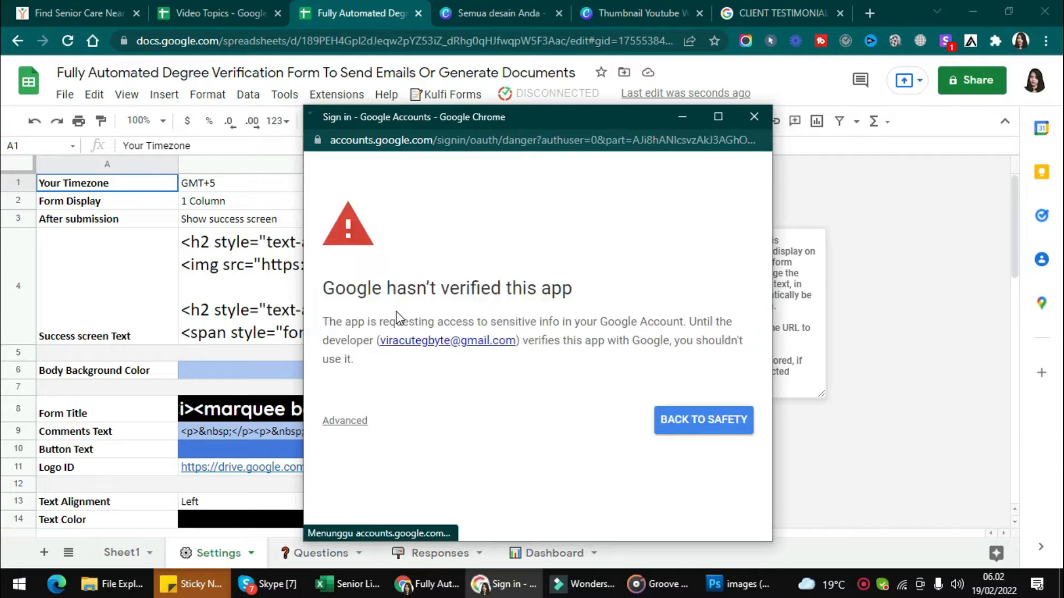
left_click(344, 421)
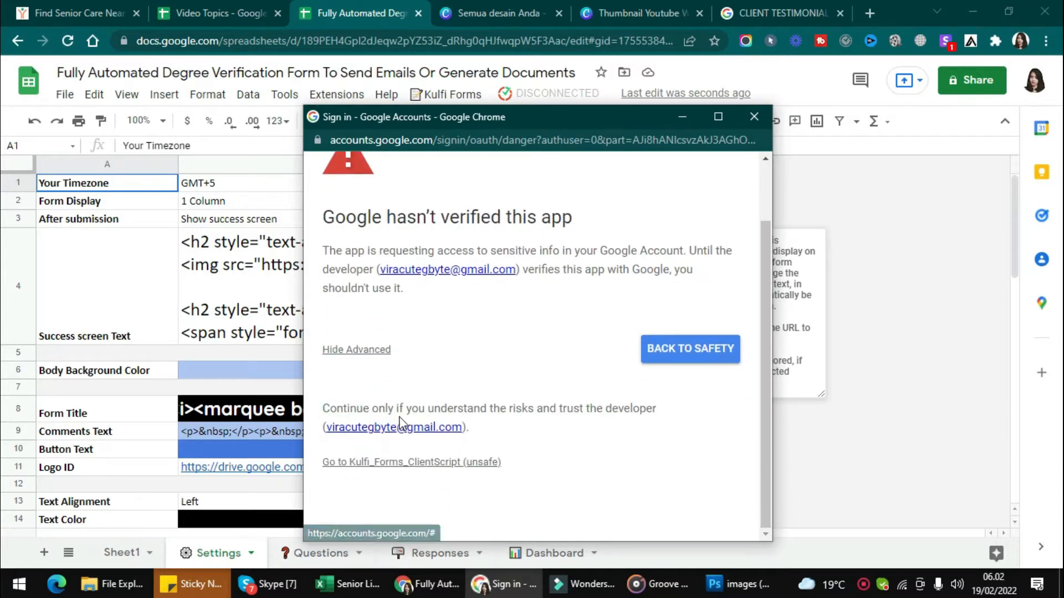
left_click(400, 460)
scroll(645, 419, "down", 4)
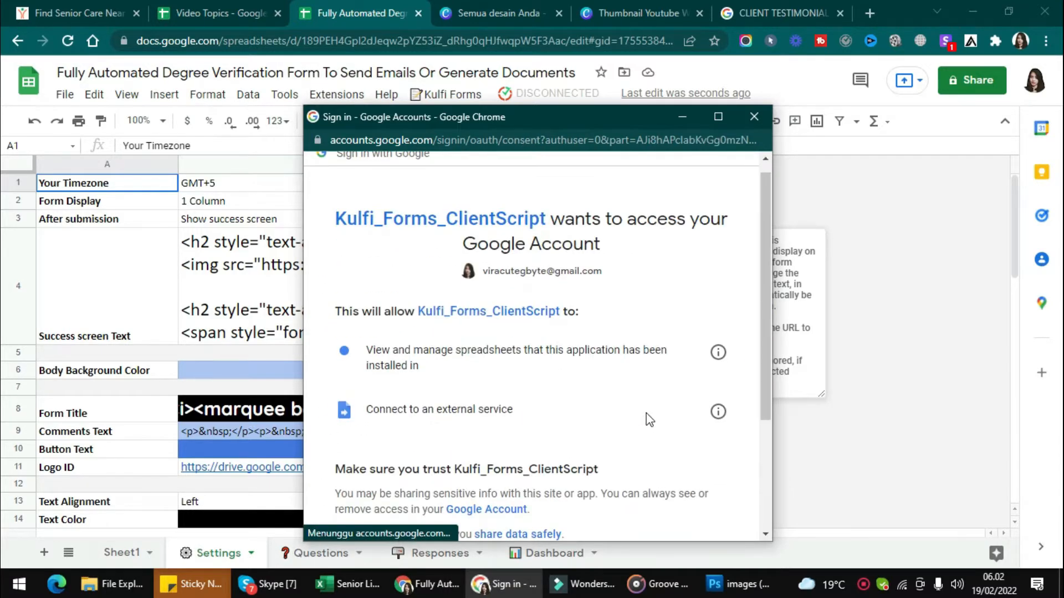
left_click(646, 437)
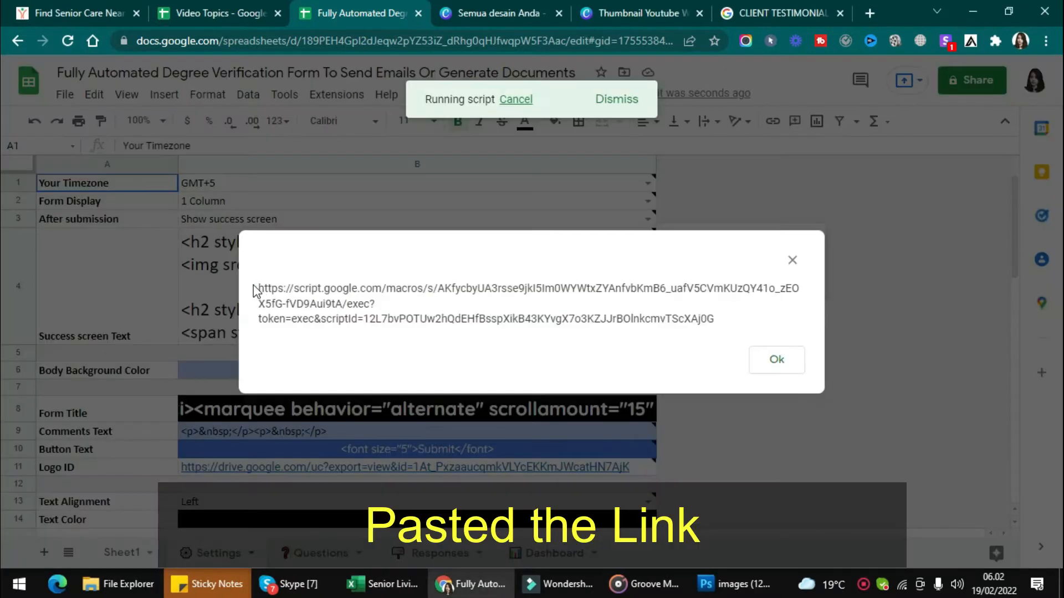
Step: Open the form's web link in a new tab to preview it, then go to the Questions sheet
left_click_drag(255, 290, 758, 336)
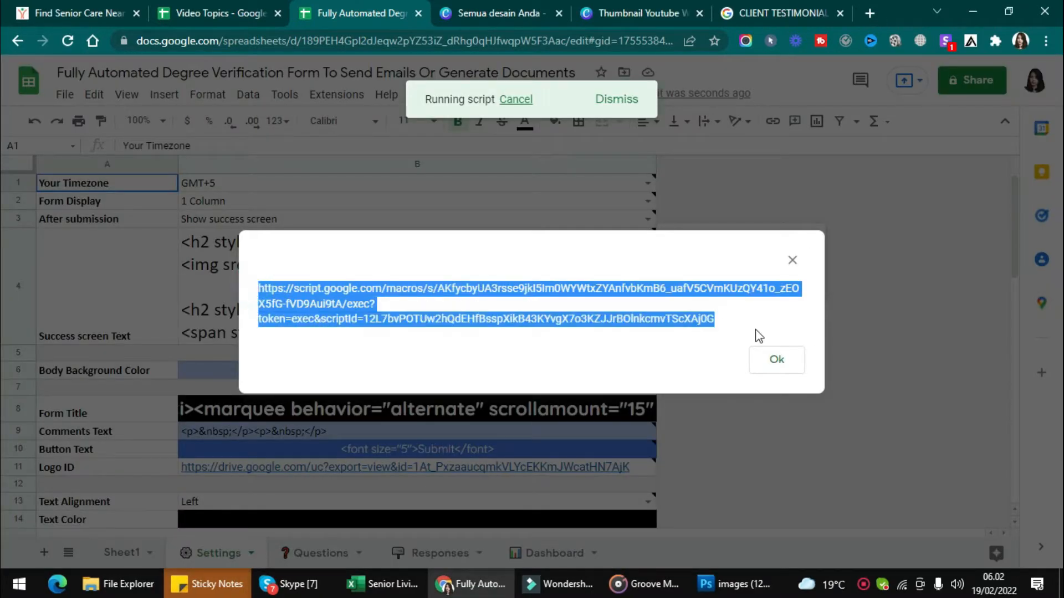
key("ctrl+c")
key("ctrl+t")
key("ctrl+v")
key("Return")
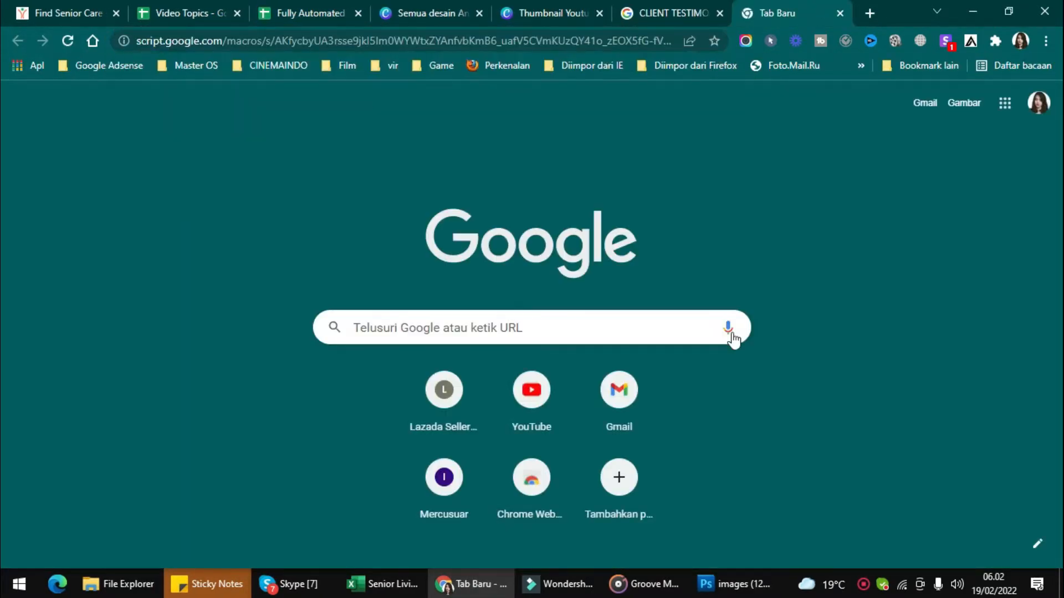
scroll(637, 321, "down", 5)
scroll(637, 321, "up", 5)
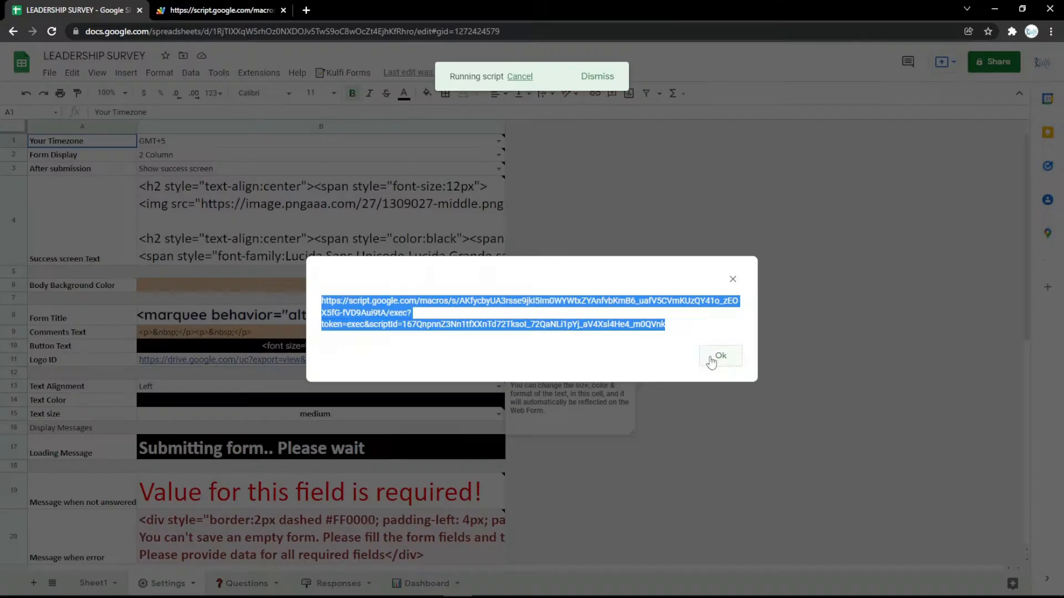
left_click(712, 360)
left_click(246, 583)
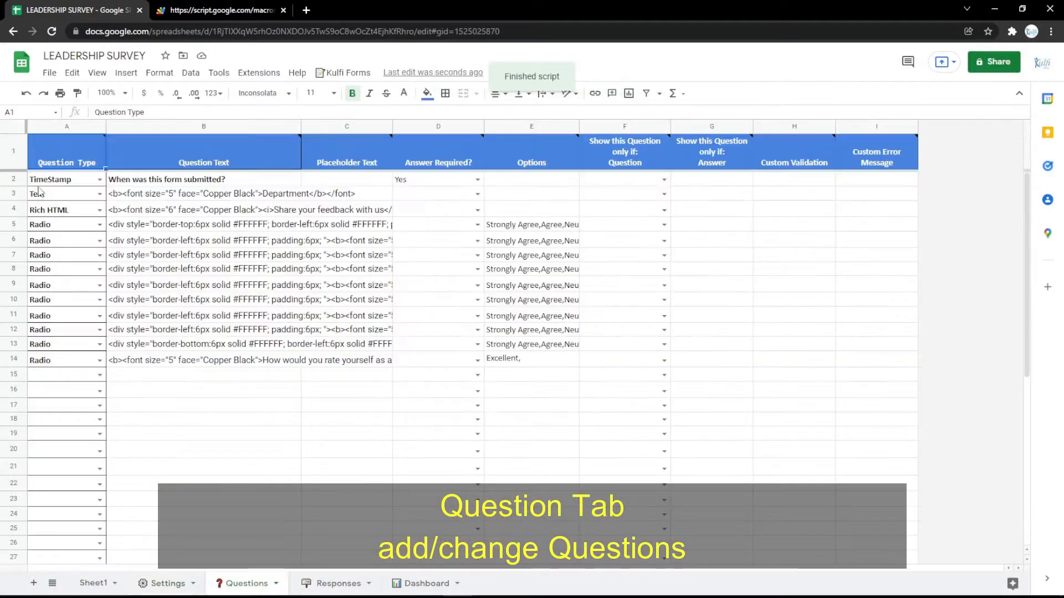
Step: Insert a new row 3 as a Text question labelled Name and preview it on the form
right_click(16, 197)
left_click(56, 292)
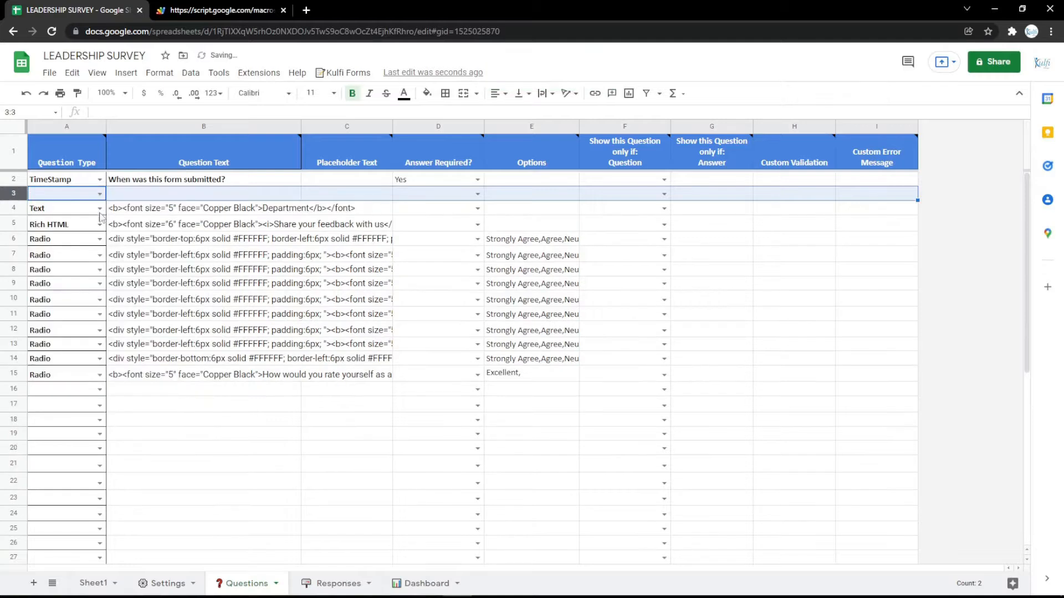
left_click(100, 196)
left_click(67, 241)
left_click(179, 211)
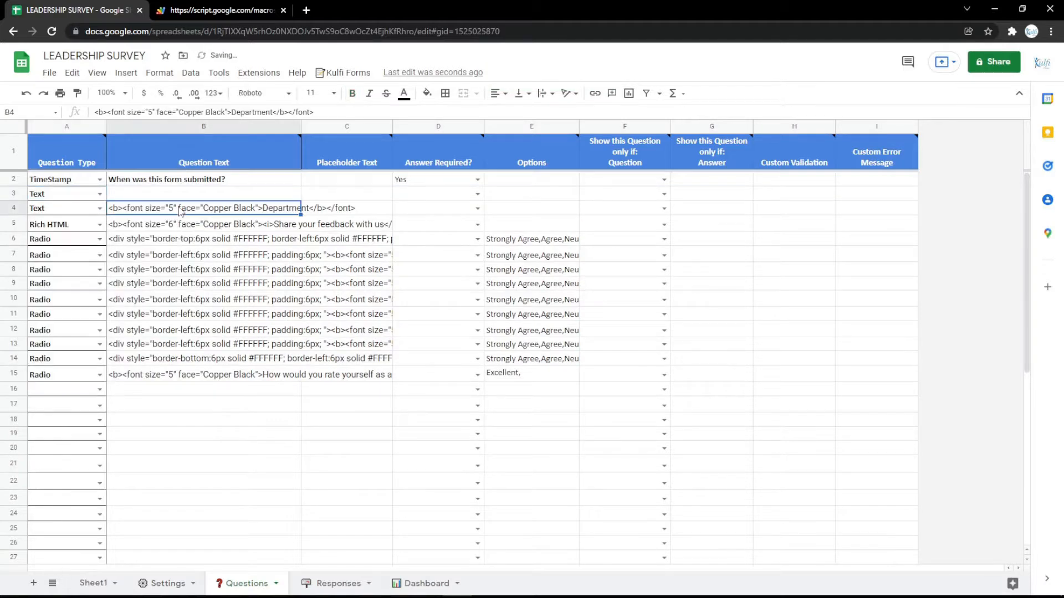
left_click(182, 194)
key("ctrl+v")
double_click(245, 195)
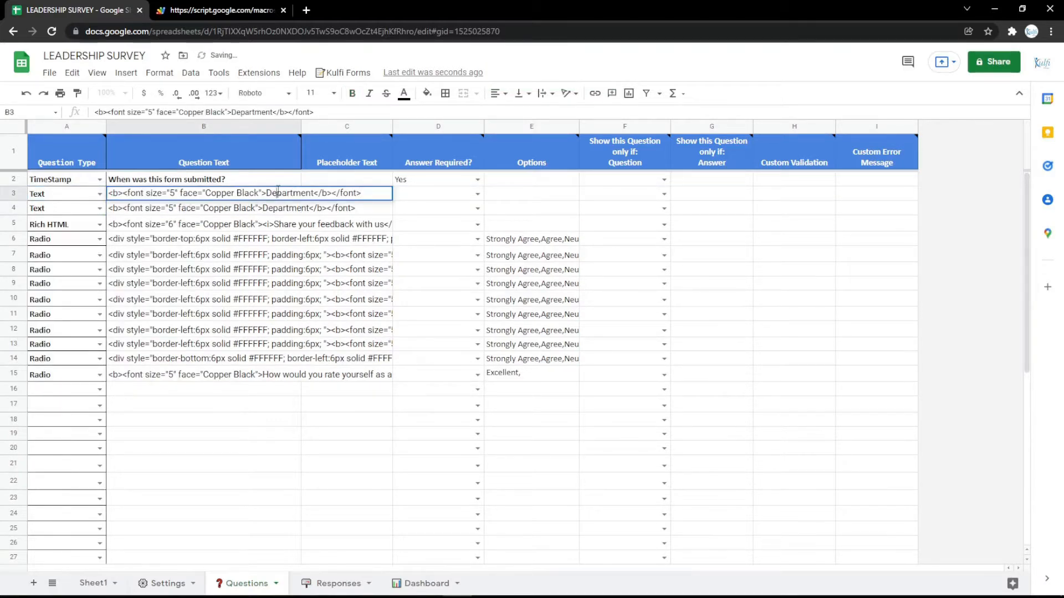
type("Name")
key("Return")
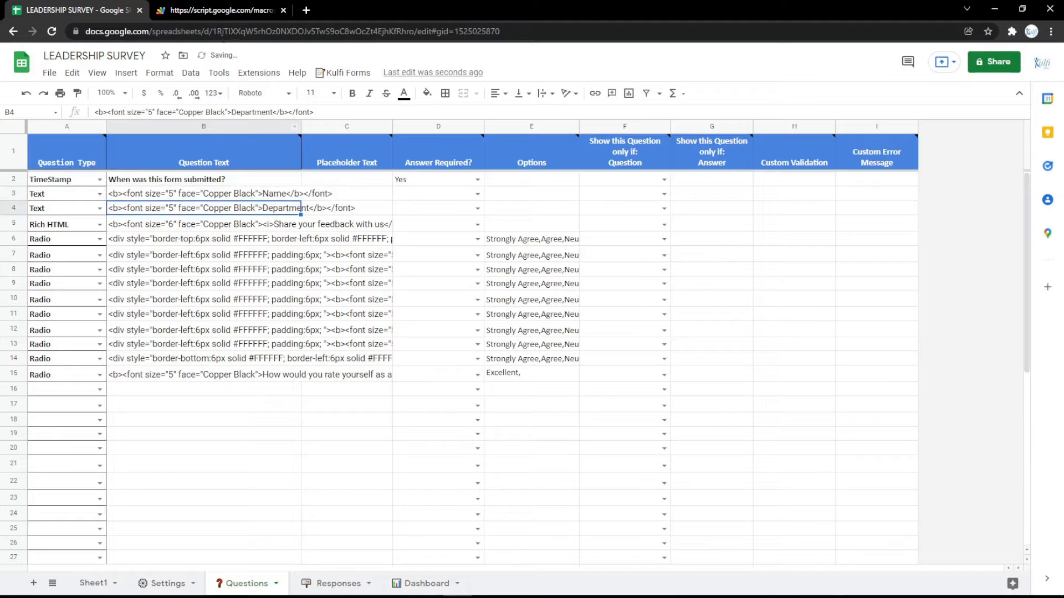
left_click(221, 11)
key("F5")
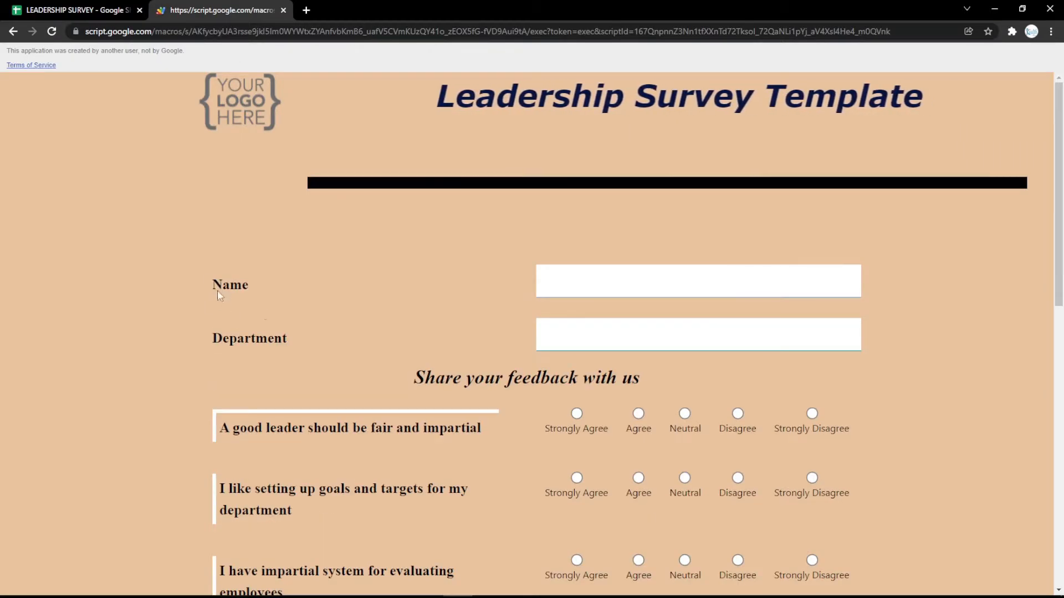
Step: Change the third question to an Email question and preview it on the live form
left_click(87, 11)
left_click(99, 193)
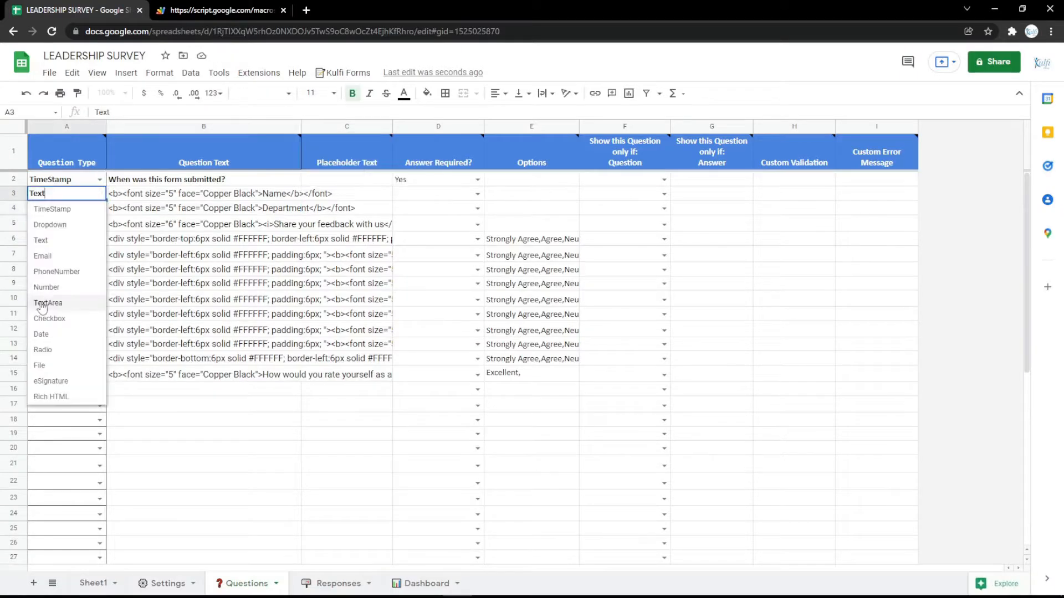
left_click(43, 256)
double_click(207, 194)
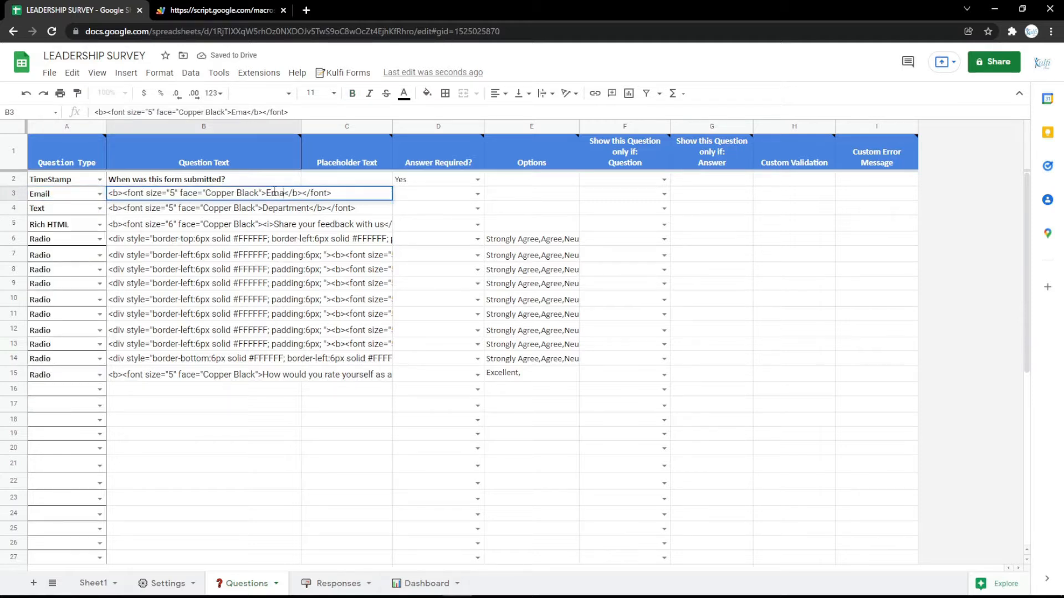
key("Return")
left_click(244, 6)
key("F5")
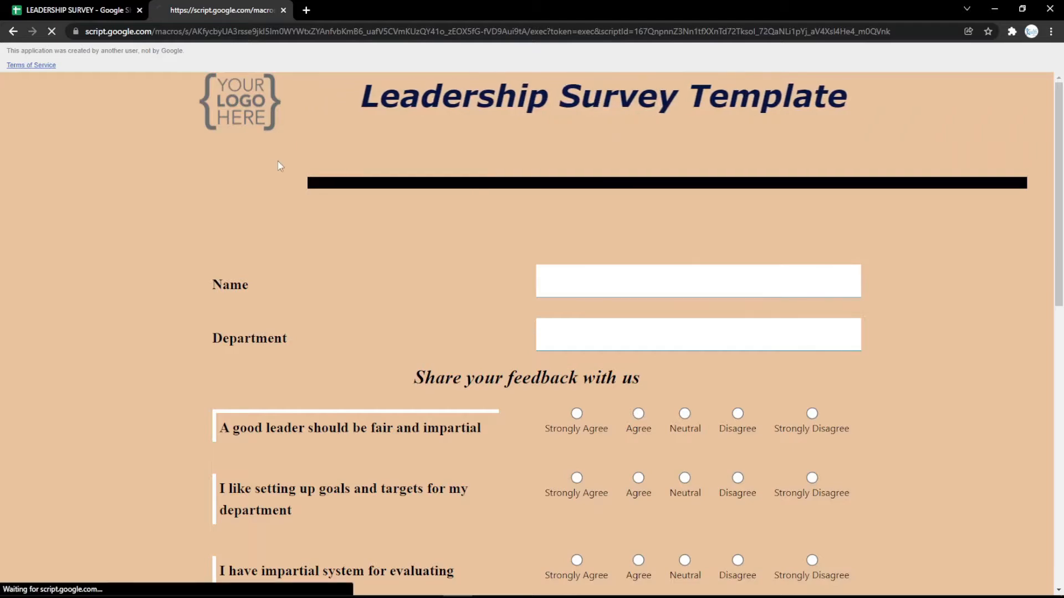
left_click(129, 4)
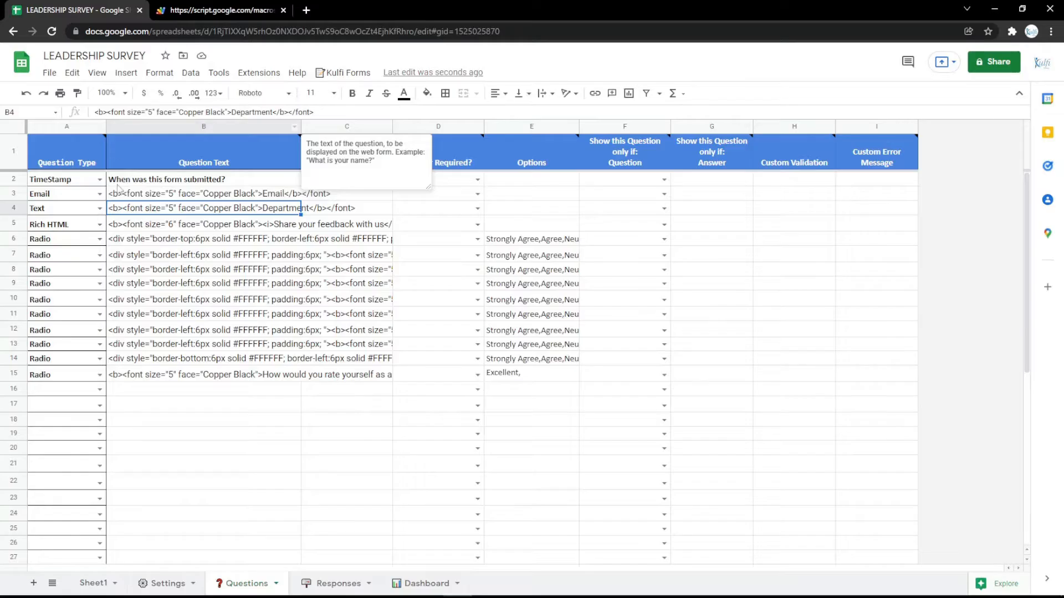
Step: Make the third question a PhoneNumber question labelled Phone Number and reload the form
left_click(100, 194)
left_click(60, 274)
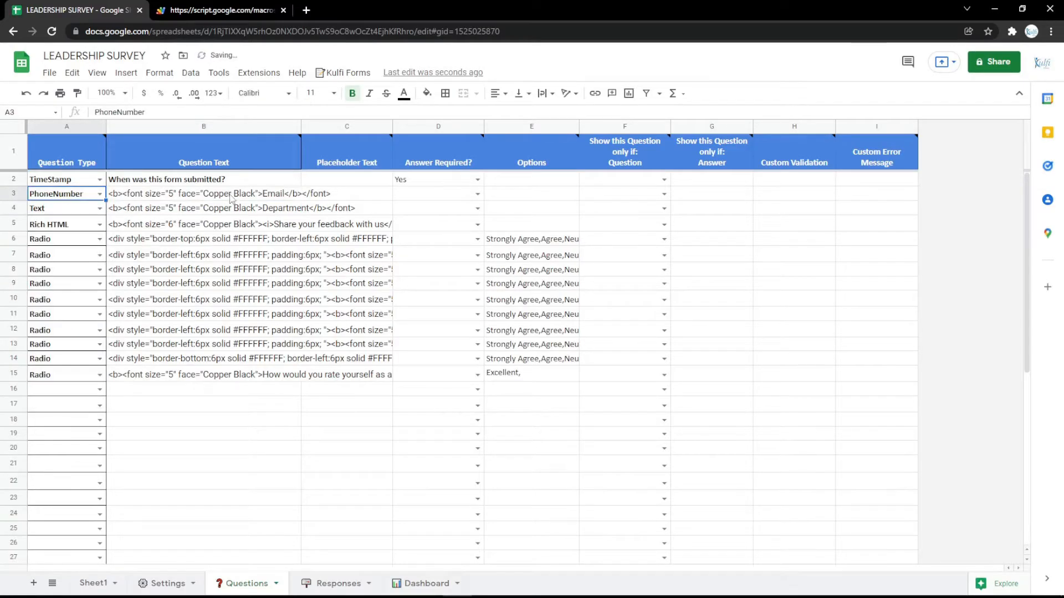
double_click(282, 194)
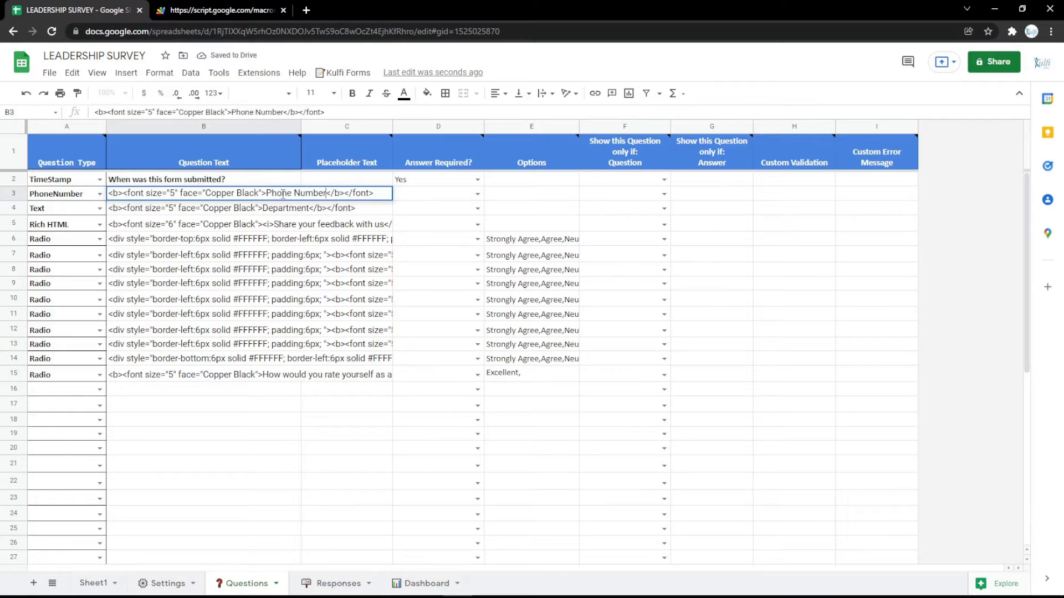
key("Return")
key("ctrl+Tab")
key("ctrl+r")
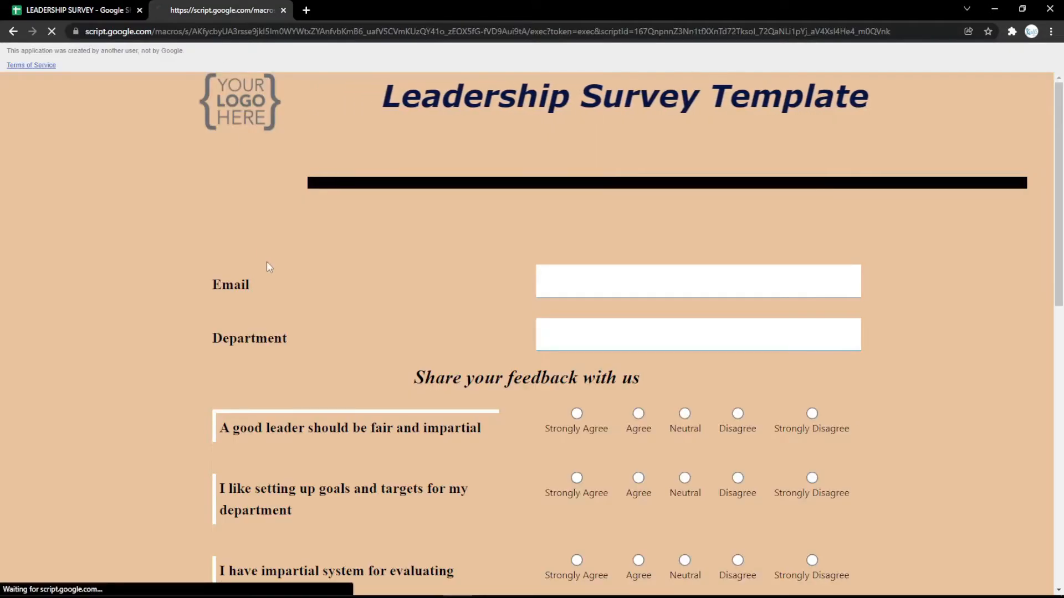
key("ctrl+shift+Tab")
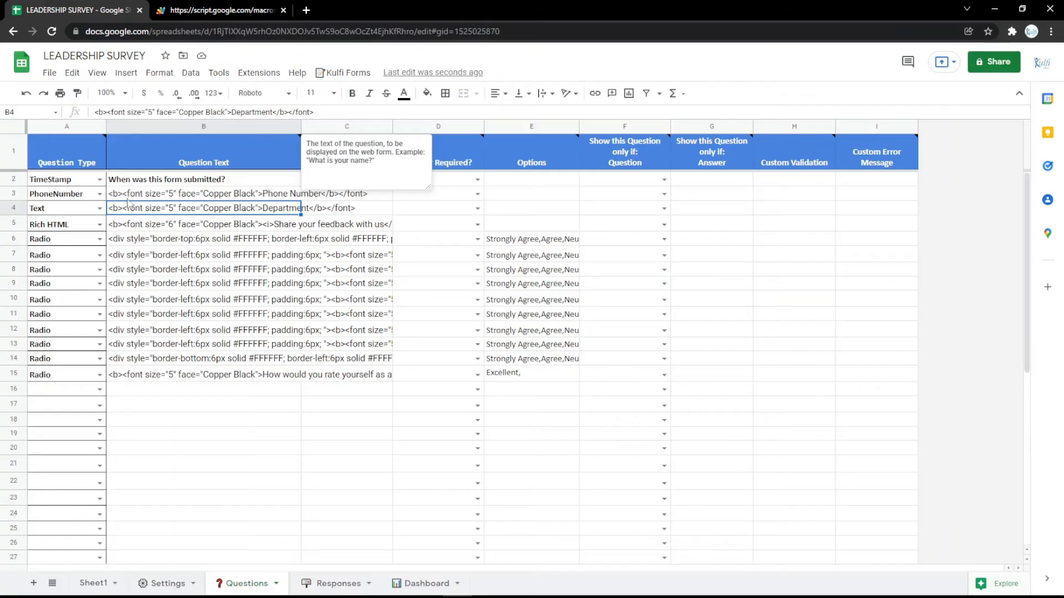
Step: Switch row 3 to Number, then to TextArea labelled Address, and preview the form
left_click(100, 193)
left_click(56, 288)
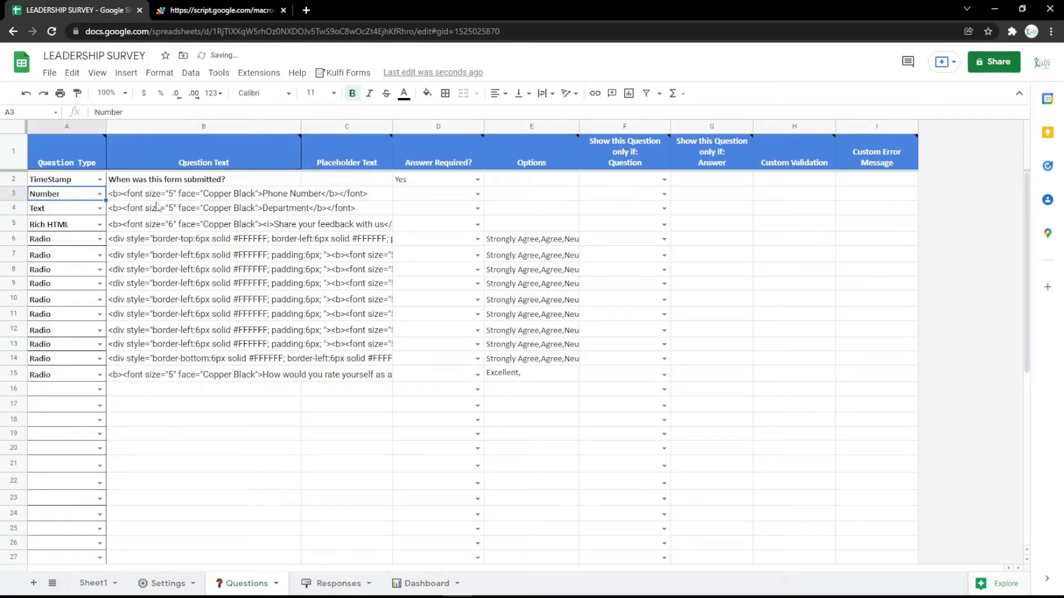
left_click(100, 194)
left_click(48, 303)
double_click(270, 191)
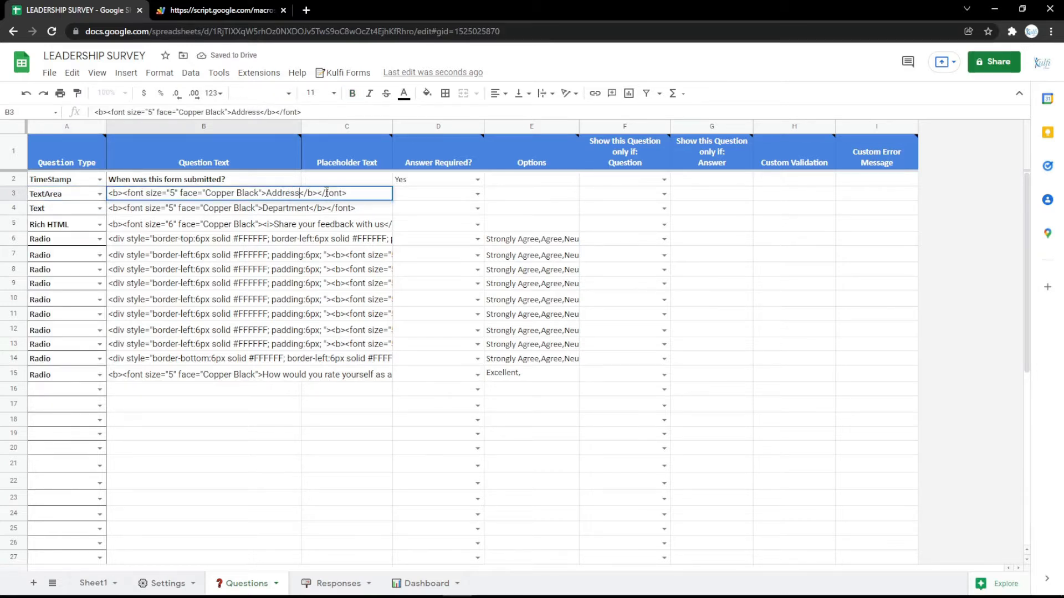
key("Return")
left_click(204, 9)
key("F5")
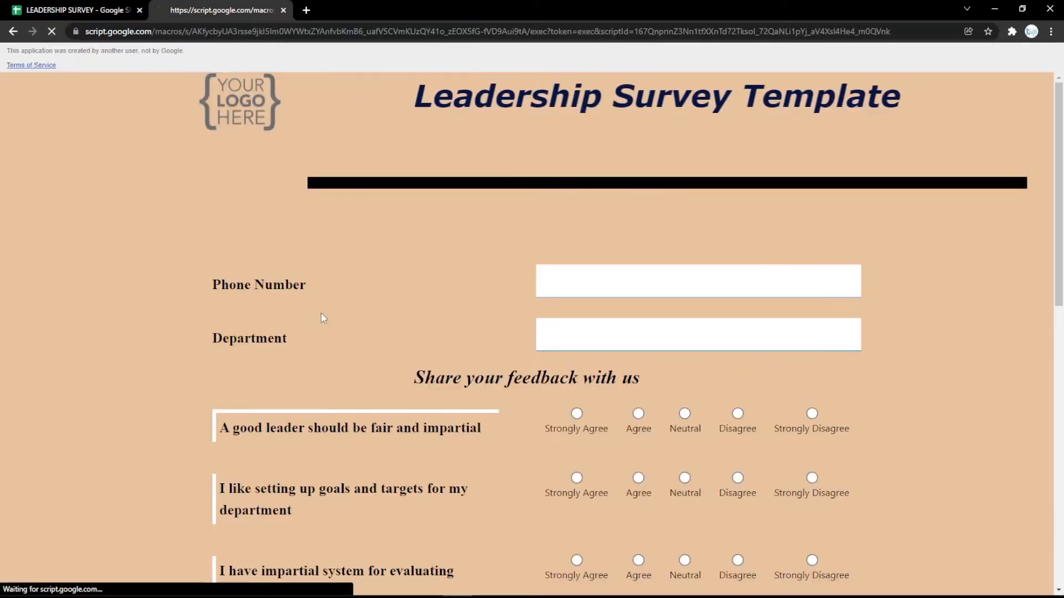
left_click(58, 6)
Step: Try Checkbox, then set row 3 to a Date question labelled Date and test its date picker
left_click(100, 194)
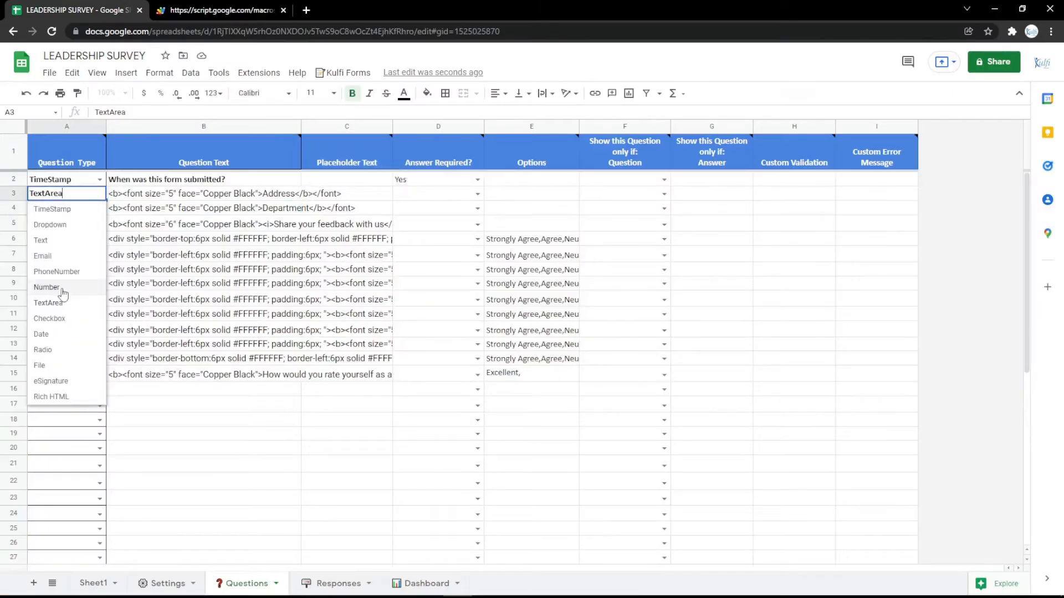
left_click(66, 318)
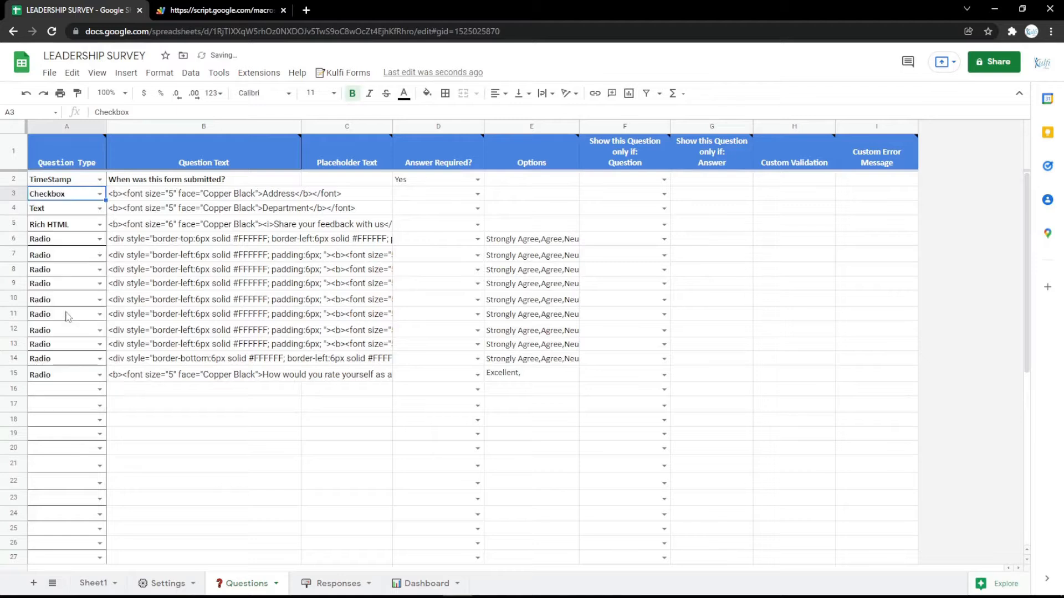
left_click(100, 194)
left_click(59, 332)
double_click(228, 195)
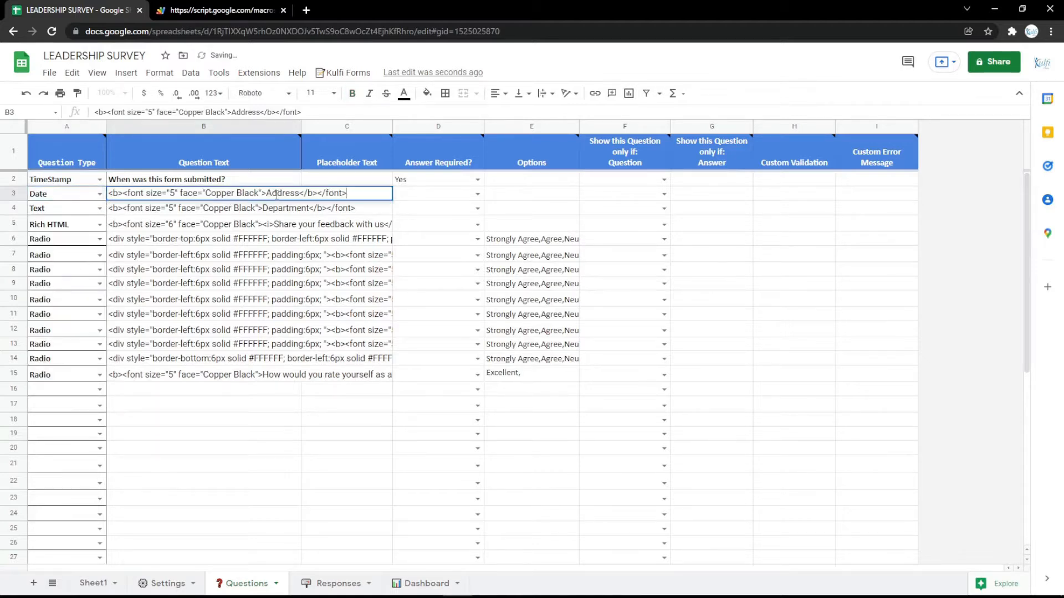
type("Date")
left_click(275, 254)
left_click(260, 8)
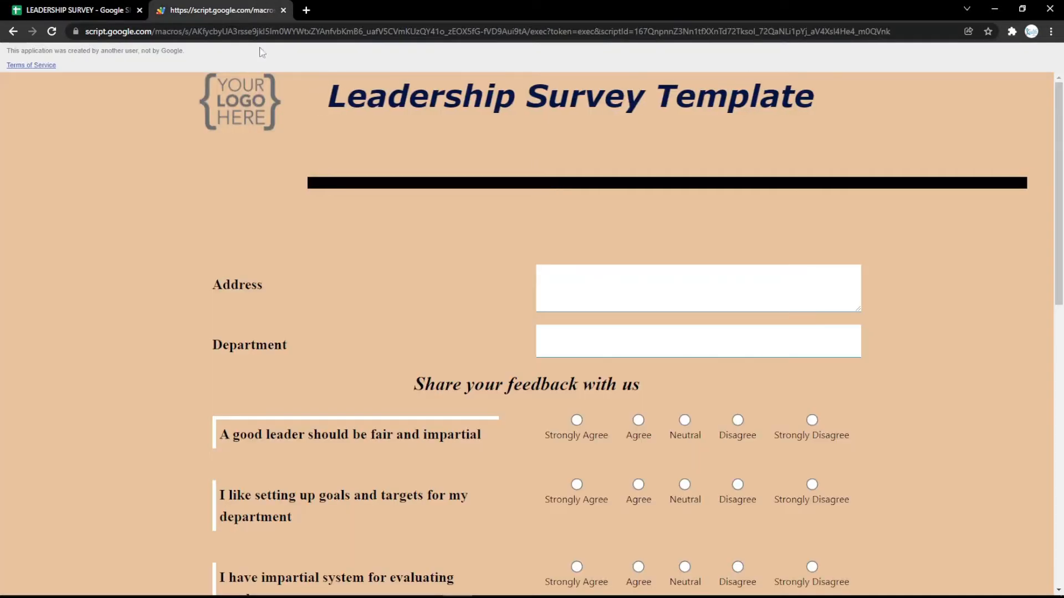
key("F5")
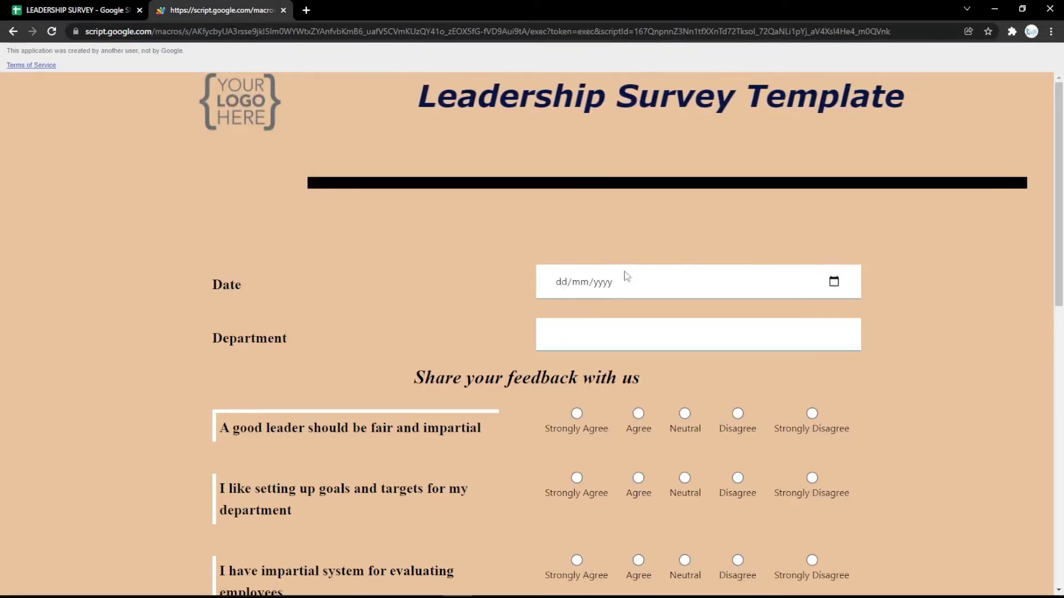
left_click(832, 283)
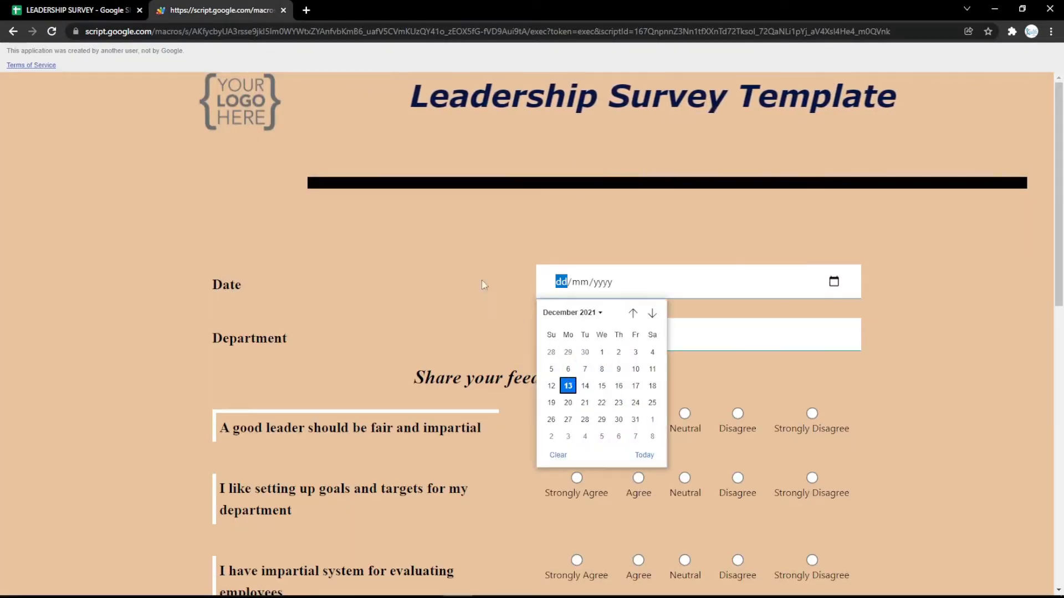
left_click(77, 10)
left_click(99, 194)
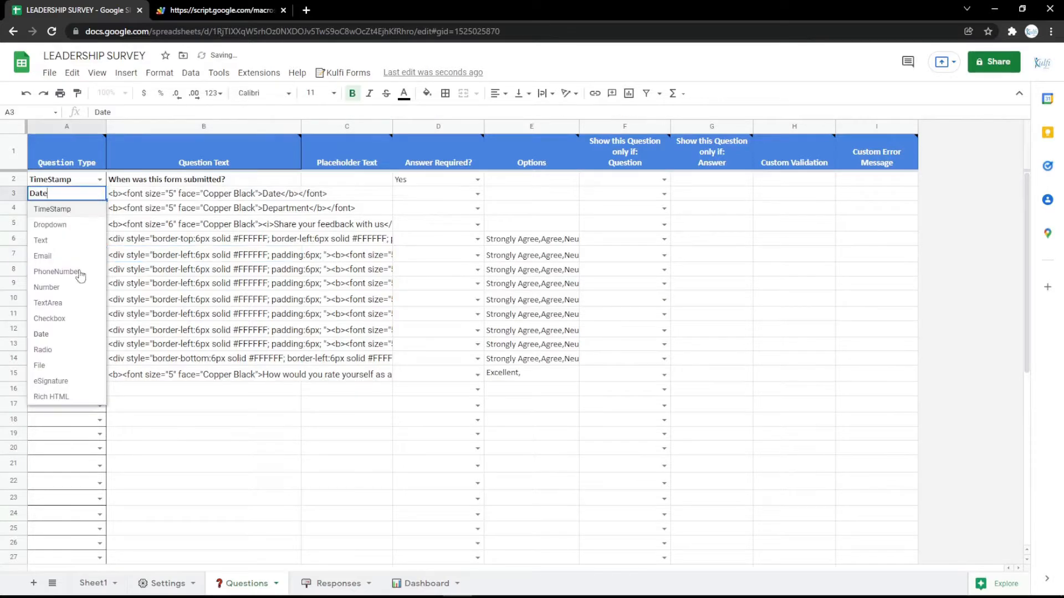
Step: Set row 3 to Radio labelled Gender with options 'Male, Female' in E3, then reload the form
left_click(45, 353)
double_click(312, 191)
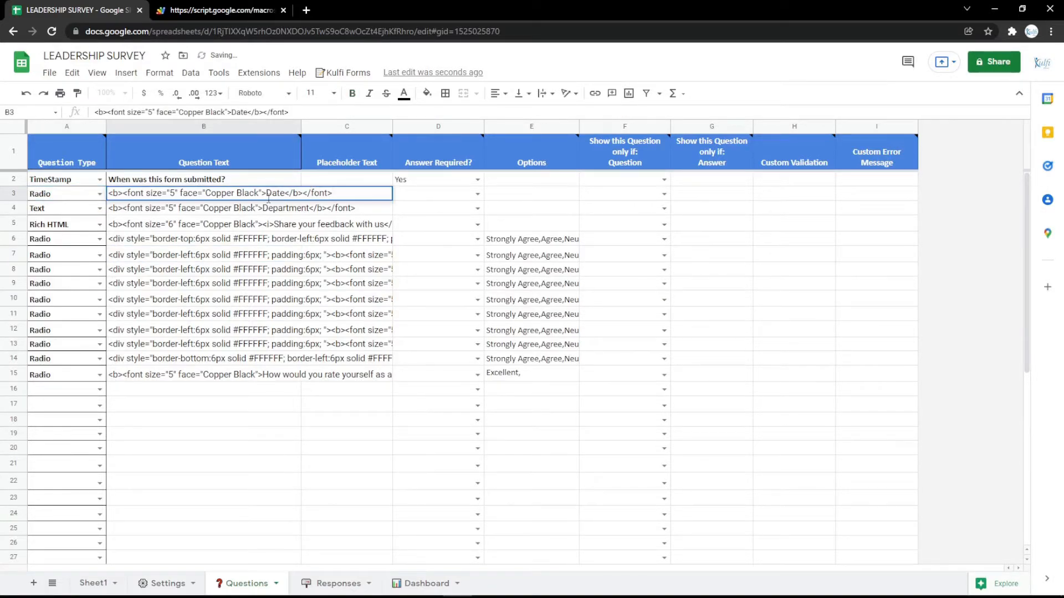
key("Return")
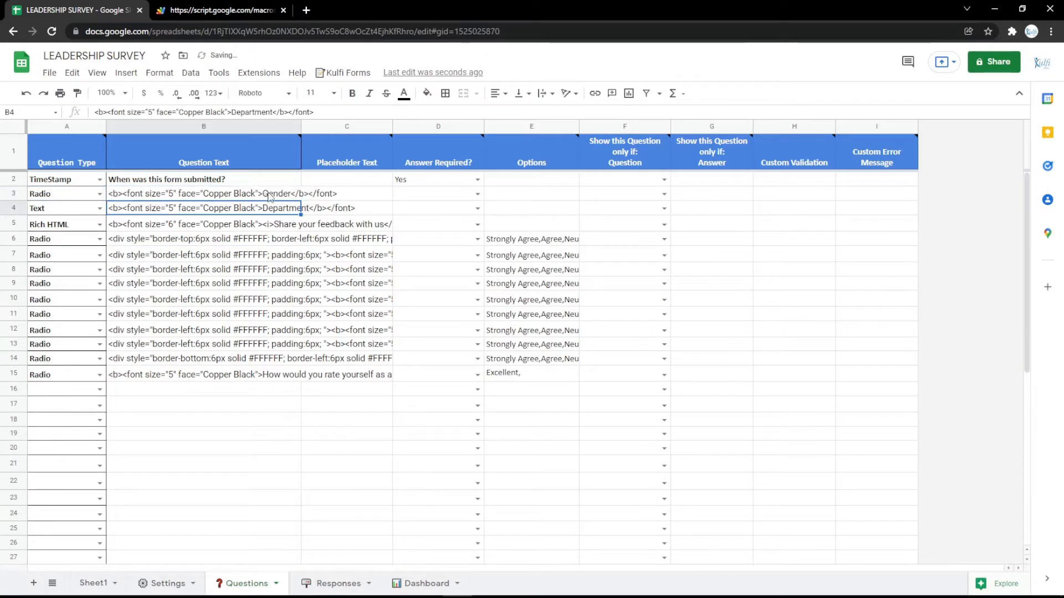
left_click(495, 197)
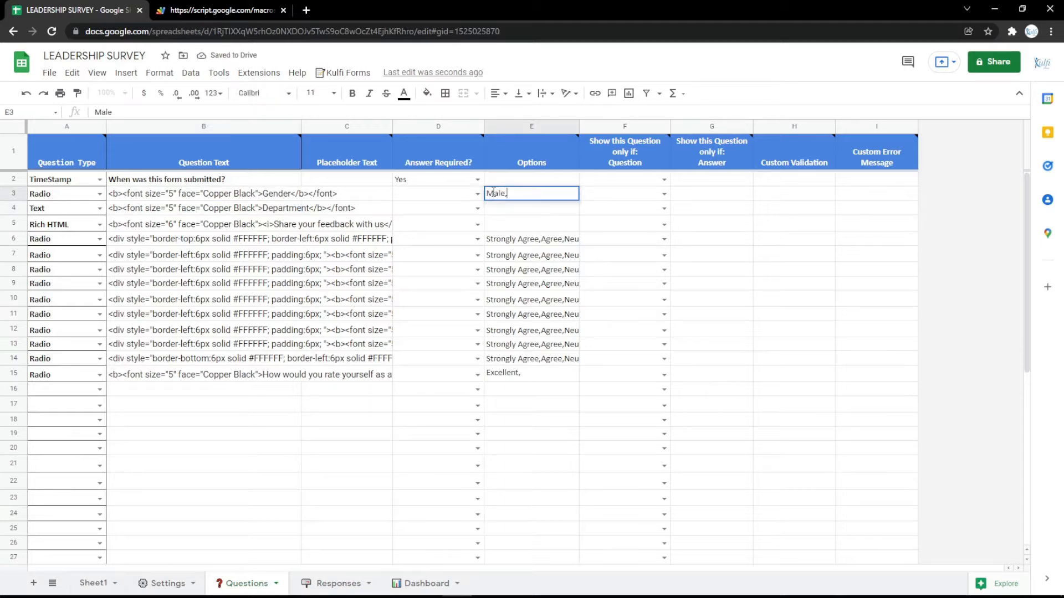
type("Male, Female")
key("Return")
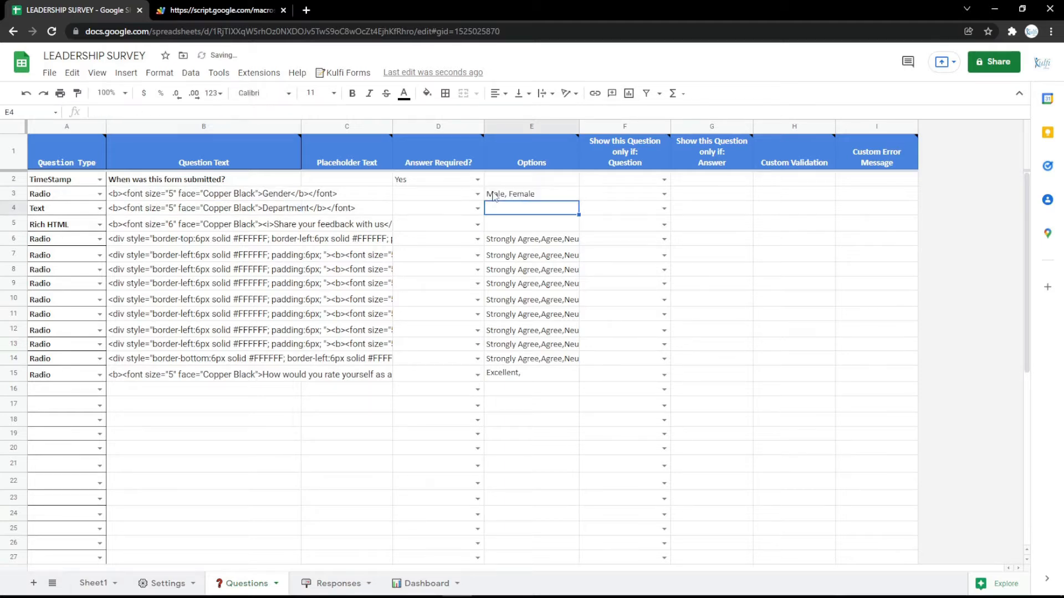
left_click(158, 9)
key("F5")
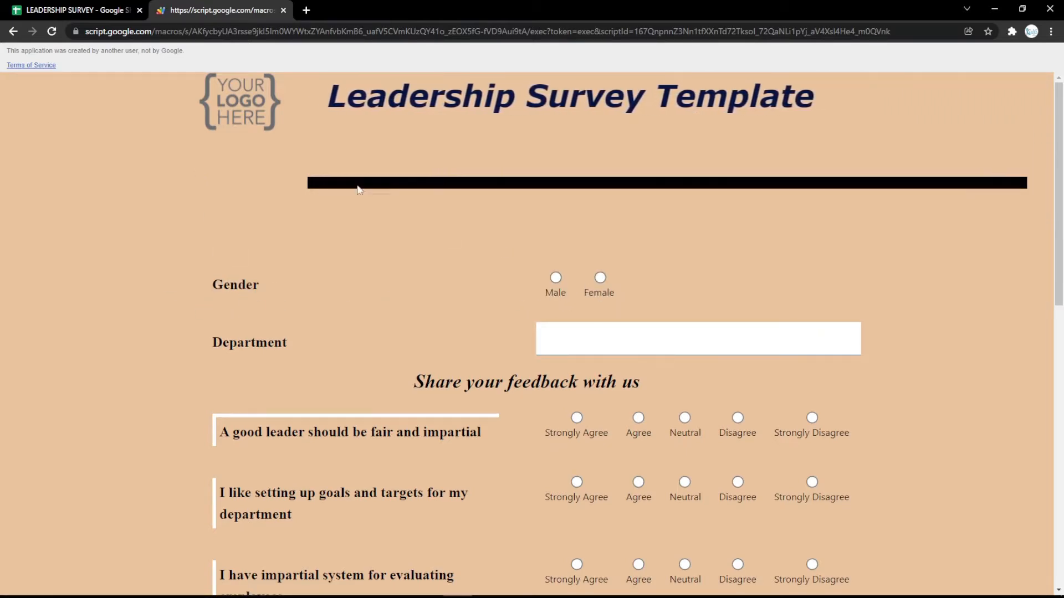
left_click(65, 8)
Step: Change row 3 to a File question labelled File and select the old Male, Female options
left_click(100, 193)
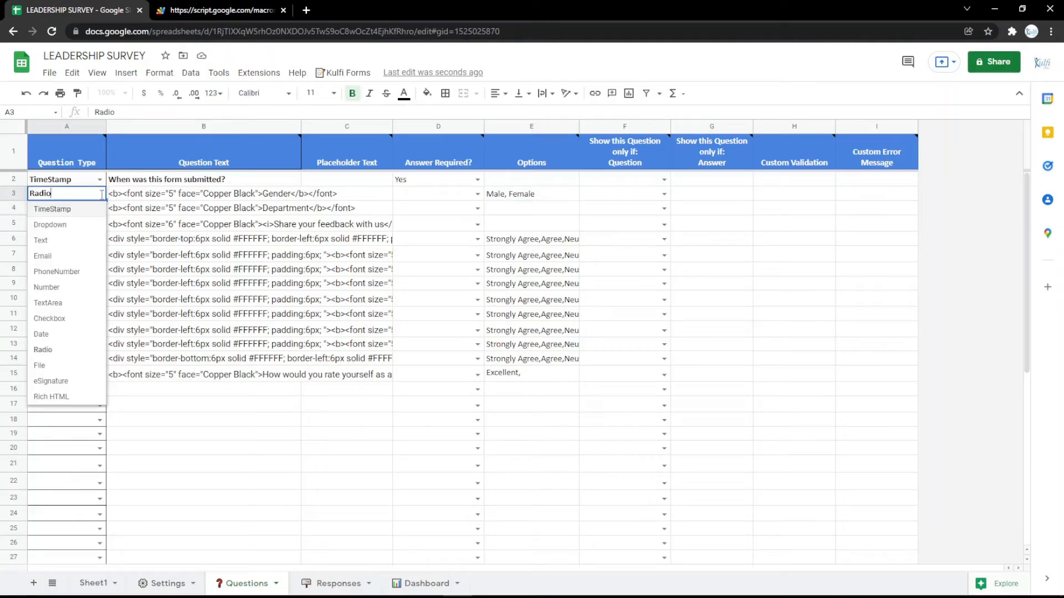
left_click(46, 367)
left_click(281, 193)
double_click(281, 192)
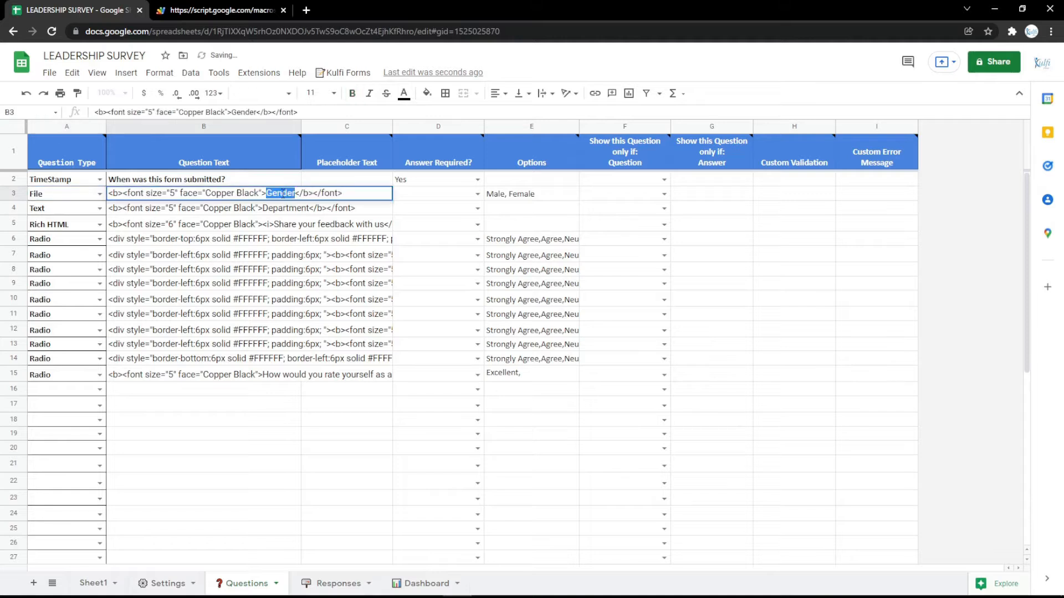
type("File")
key("Return")
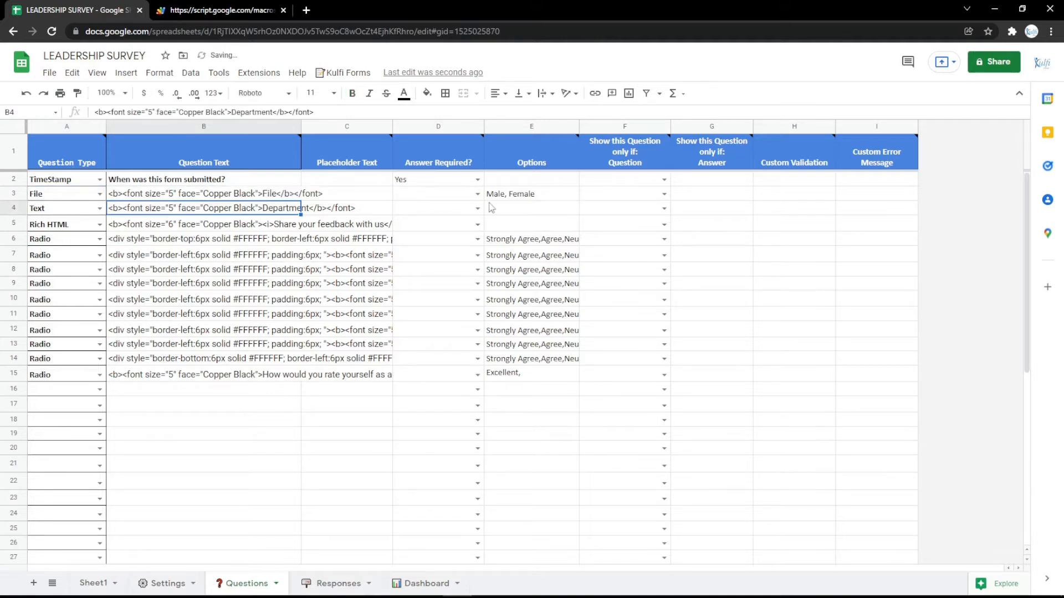
left_click(511, 195)
Step: Reload the form and upload the Identity file through its File field
key("ctrl+Tab")
key("ctrl+r")
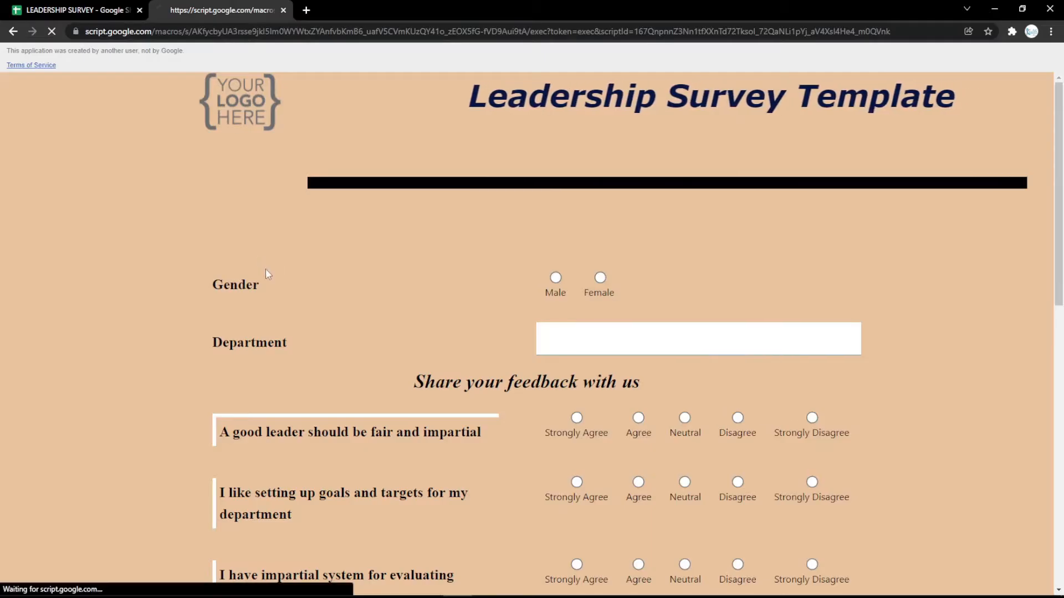
left_click(584, 283)
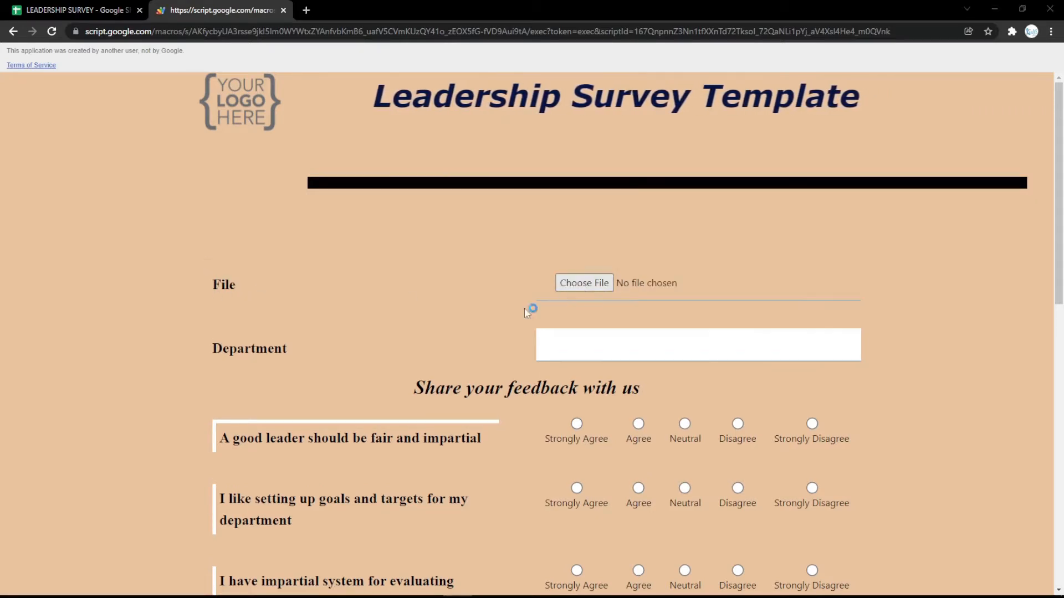
left_click(142, 119)
double_click(142, 122)
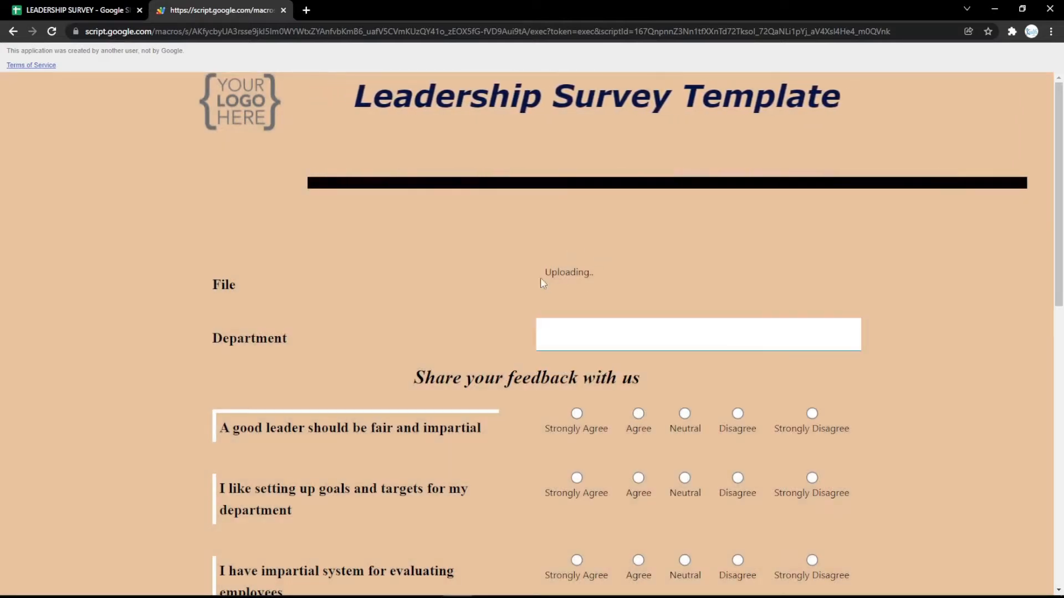
left_click(86, 6)
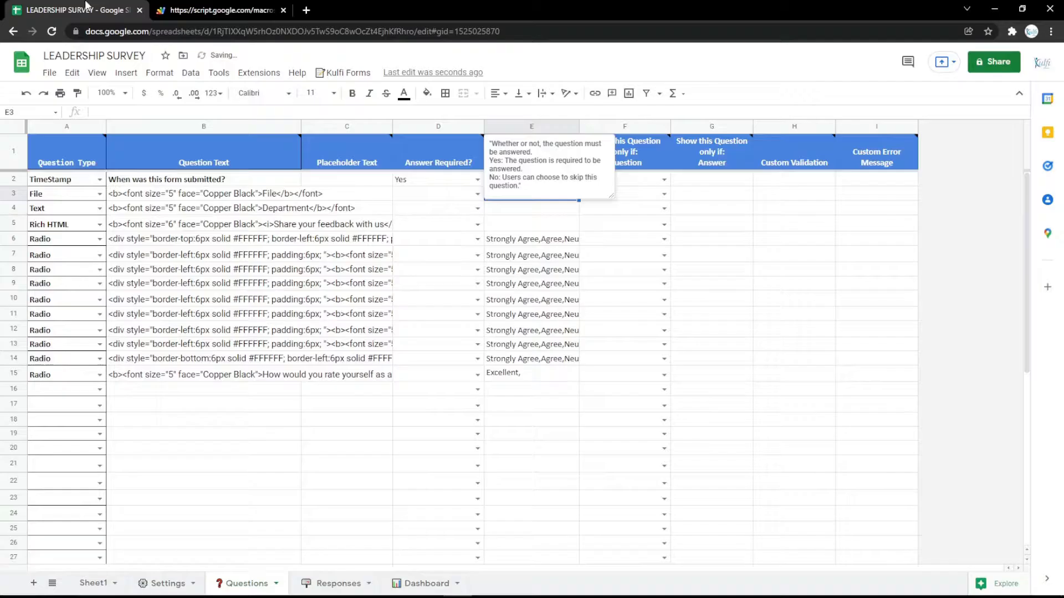
Step: Make row 3 an eSignature question labelled Signature
left_click(100, 193)
left_click(51, 381)
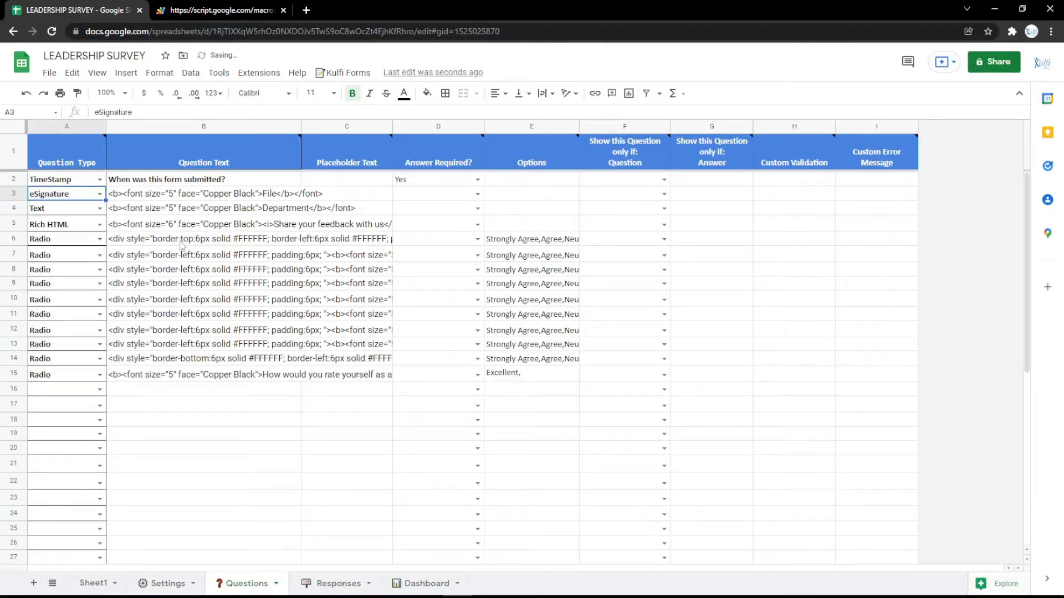
double_click(235, 194)
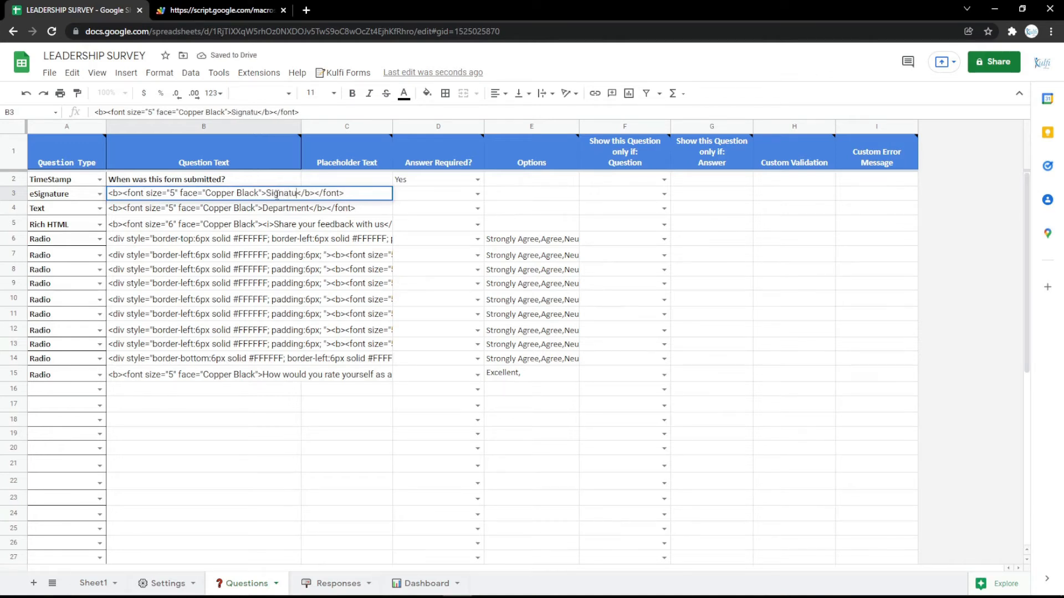
type("re")
key("Return")
Step: Draw a test signature on the live form's signature pad, then clear it
left_click(249, 17)
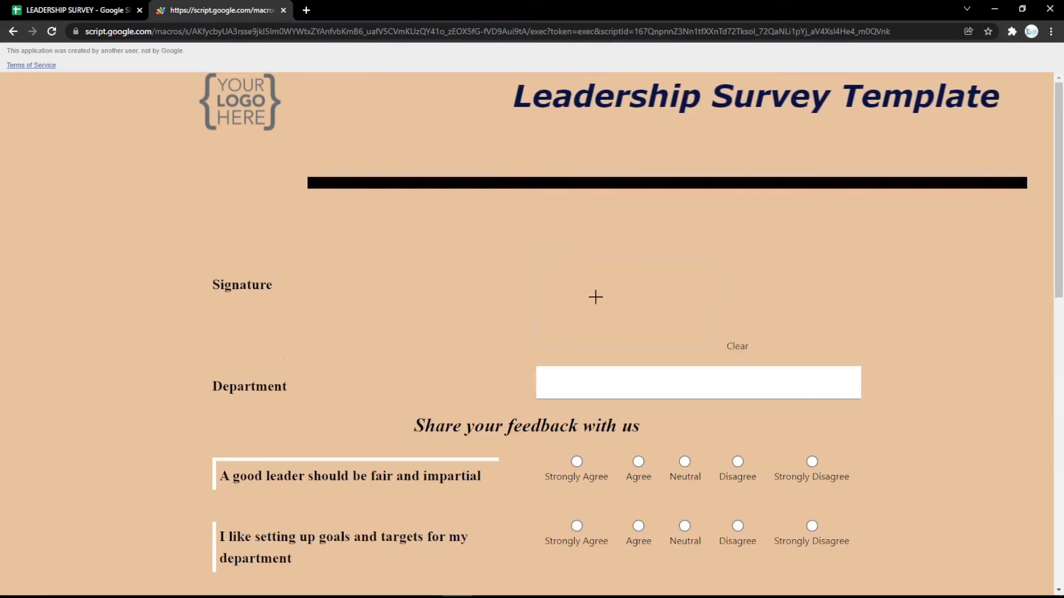
mouse_move(593, 297)
left_mouse_down()
mouse_move(604, 285)
mouse_move(715, 333)
left_mouse_up()
left_click_drag(682, 294, 712, 332)
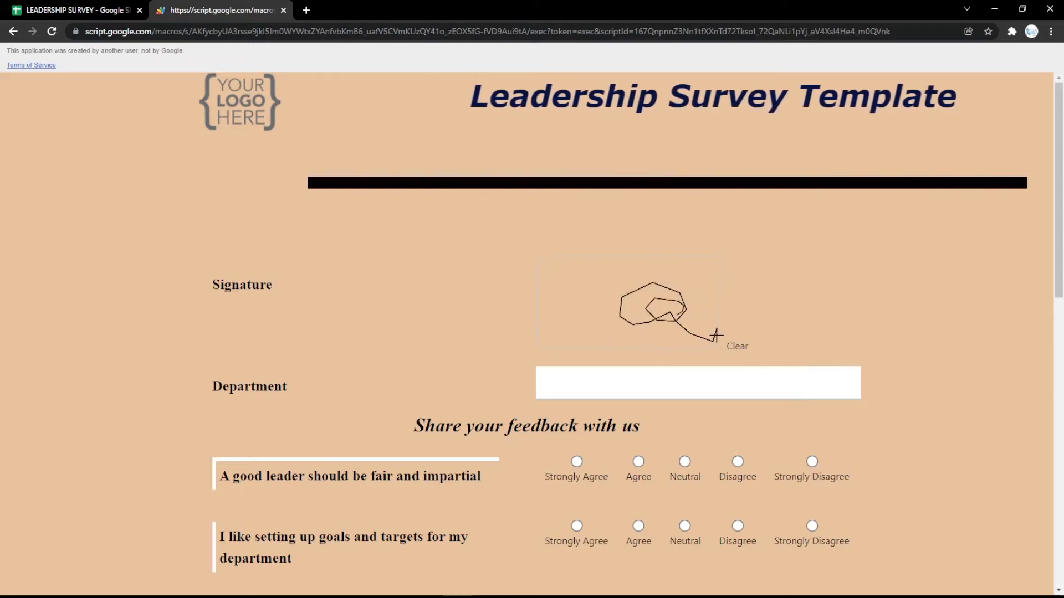
left_click(736, 346)
left_click(114, 7)
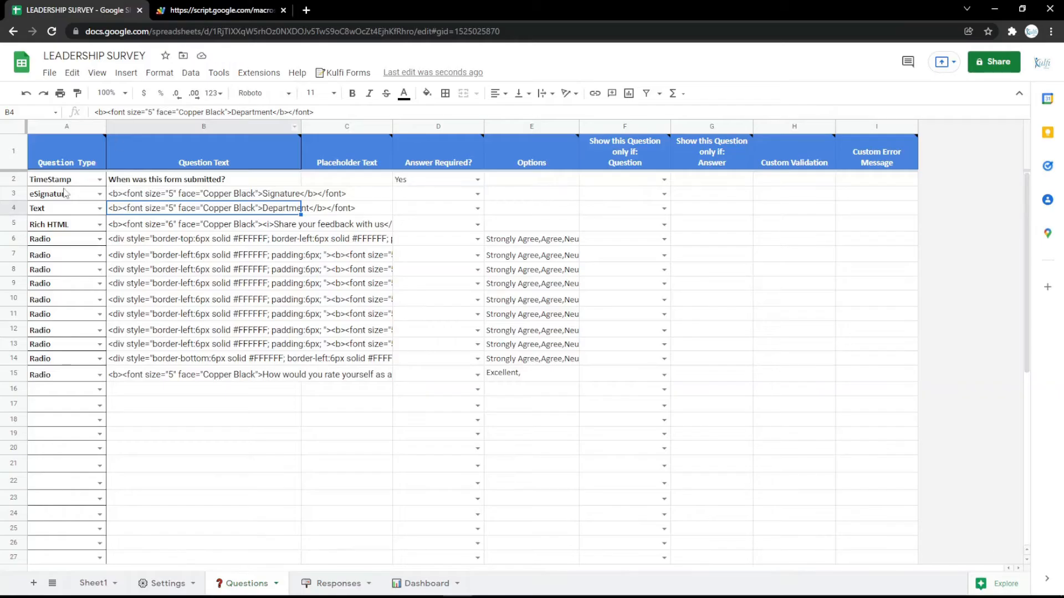
Step: Change row 3 to a Rich HTML question and check its Signature text in B3
left_click(100, 194)
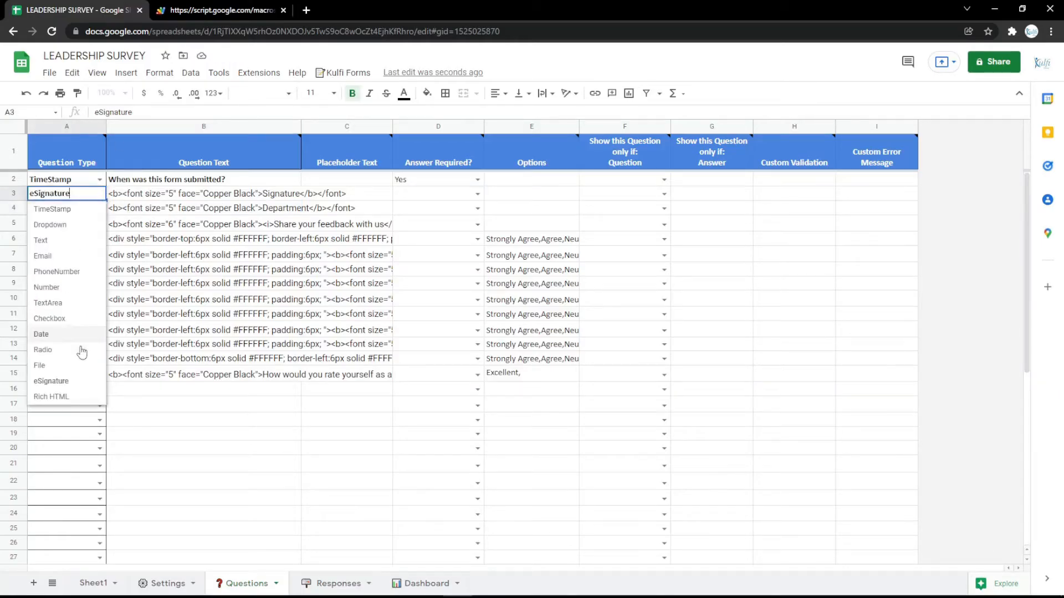
left_click(78, 395)
double_click(276, 193)
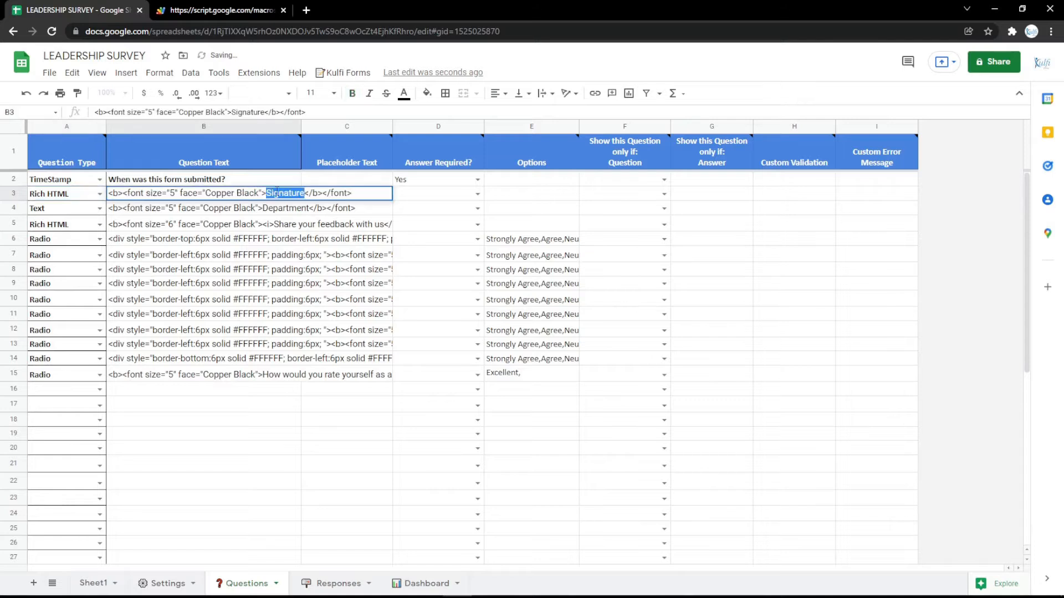
left_click(274, 226)
left_click(215, 206)
left_click(212, 197)
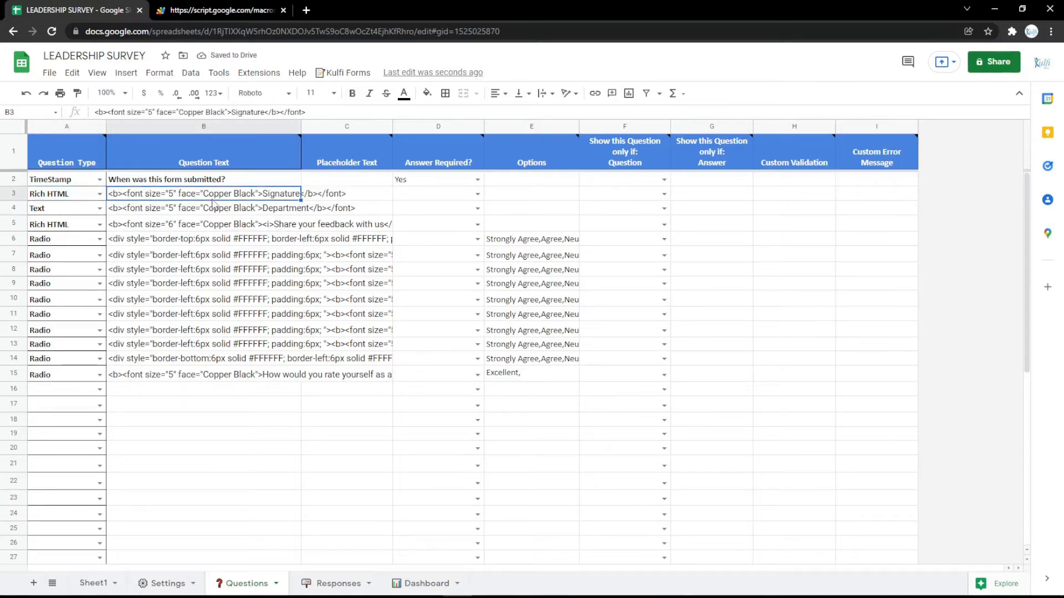
left_click(306, 11)
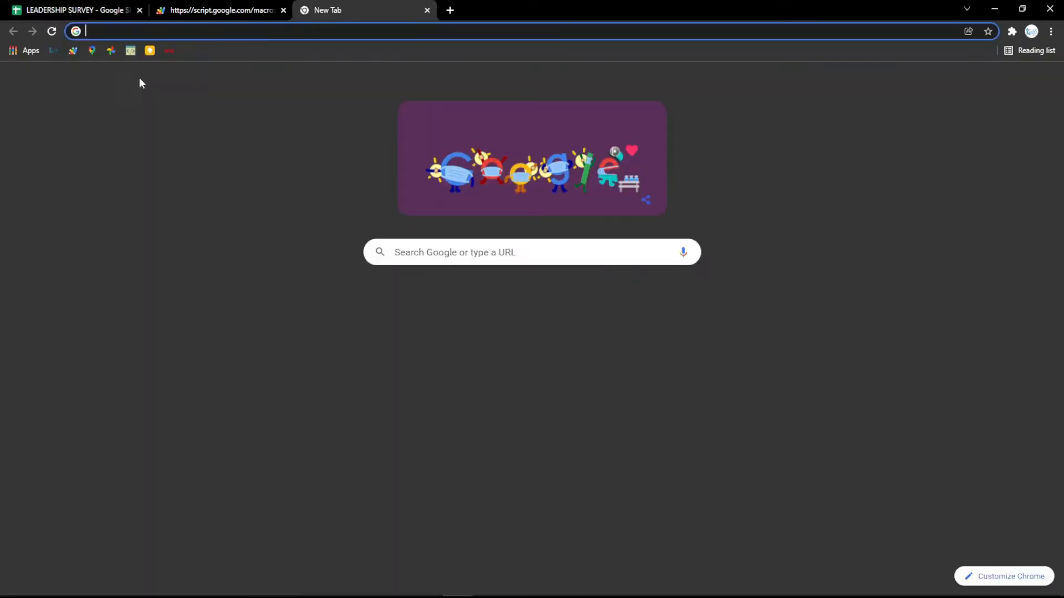
Step: Copy the Google Indonesia place's embed-a-map HTML code from Google Maps' Share dialog
left_click(92, 51)
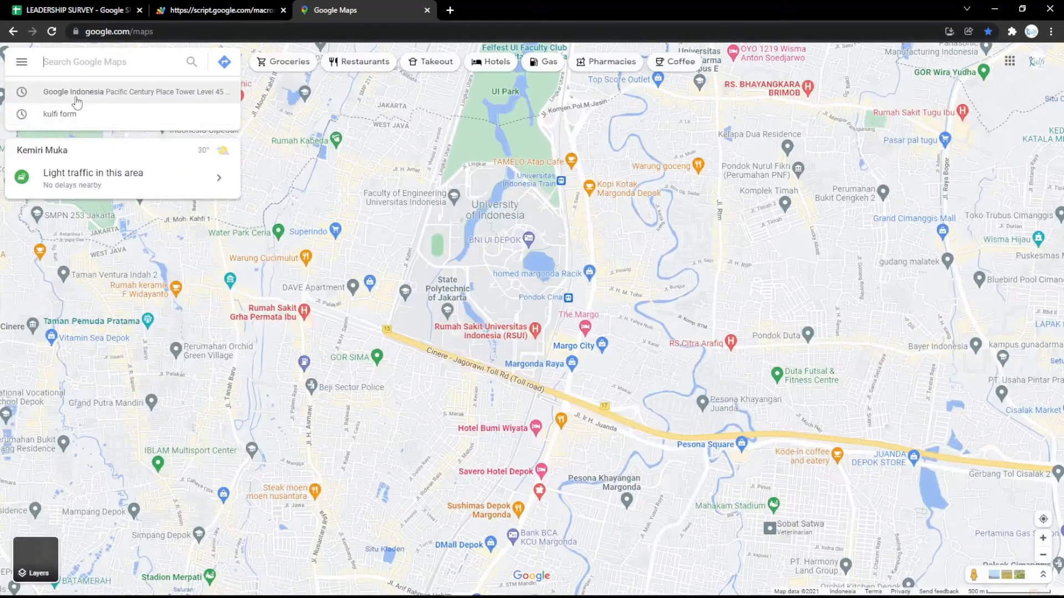
left_click(72, 94)
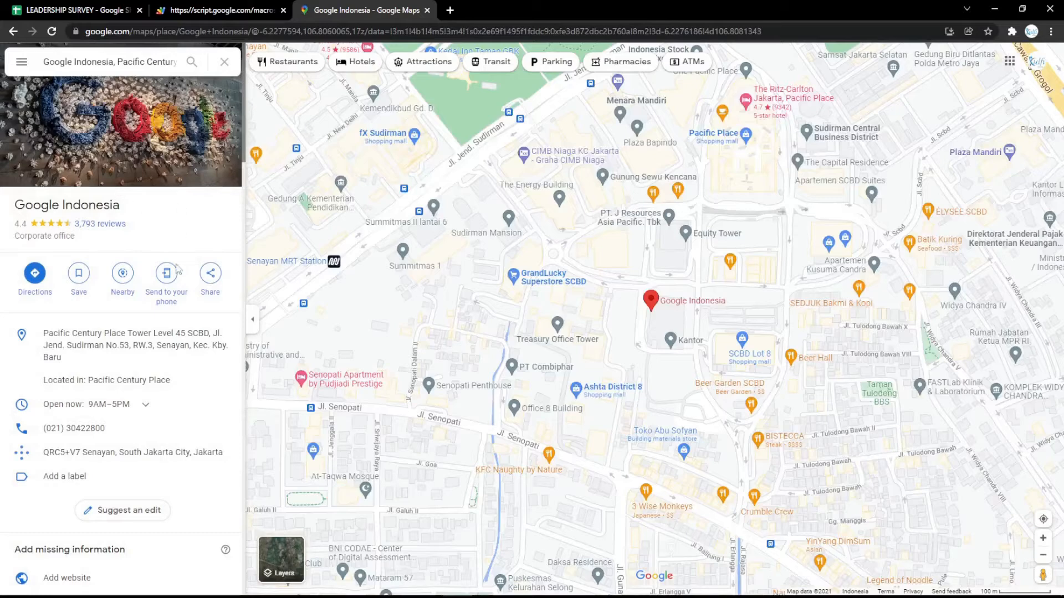
left_click(210, 277)
left_click(507, 241)
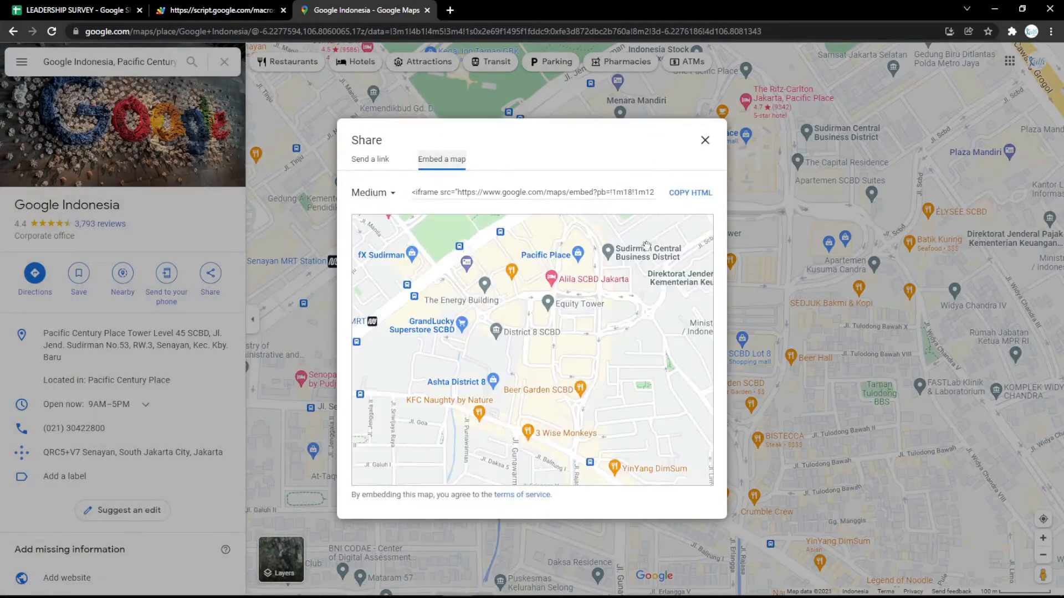
left_click(690, 192)
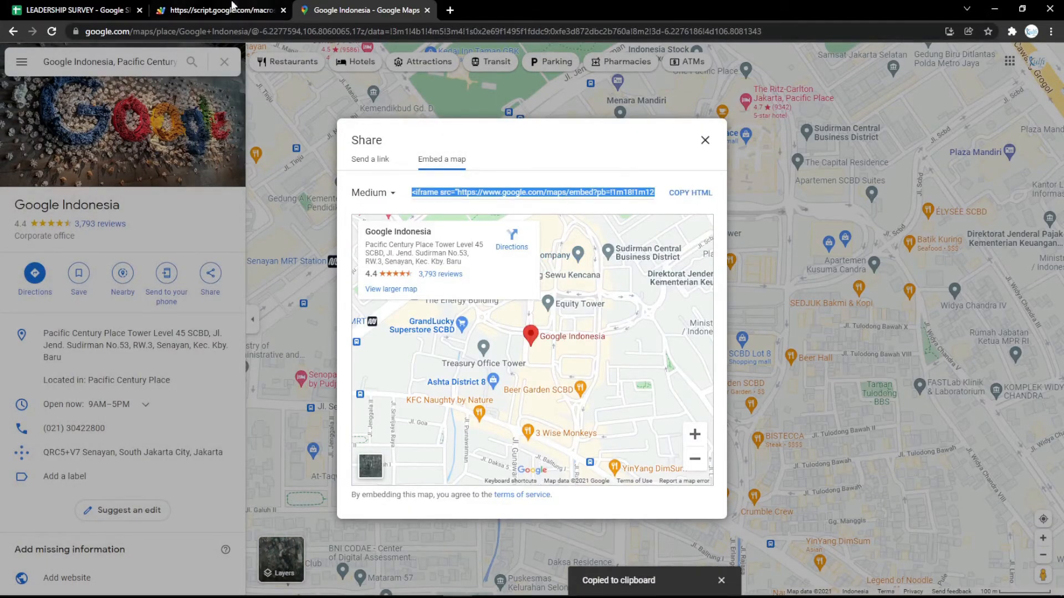
left_click(111, 10)
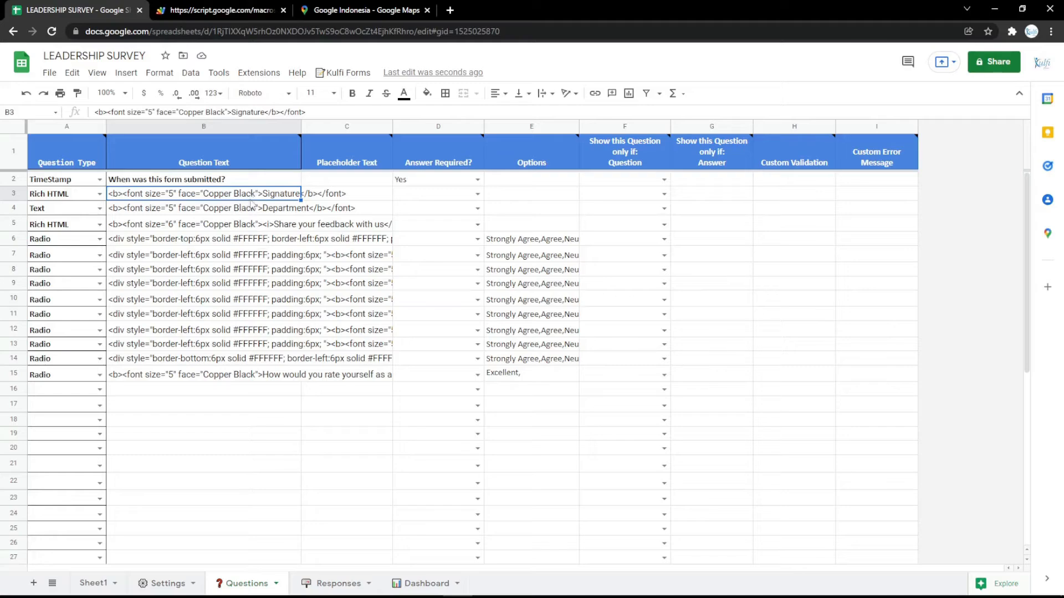
Step: Paste the map iframe code into B3 and preview the embedded map on the form
key("ctrl+v")
left_click(222, 10)
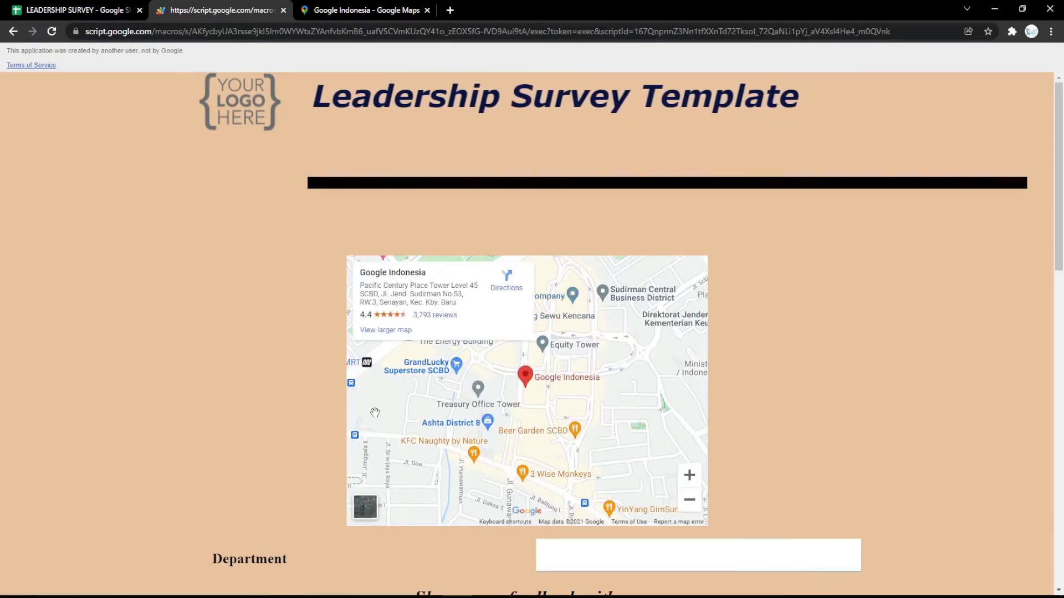
left_click(129, 9)
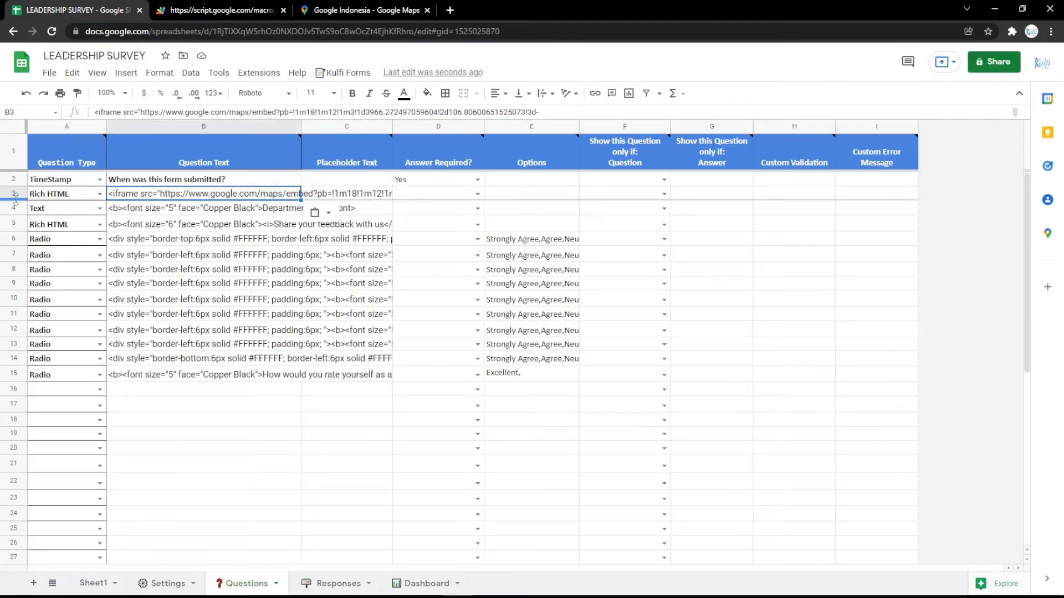
Step: Delete row 3 with the map and reload the form to confirm it's gone
left_click(15, 193)
right_click(17, 190)
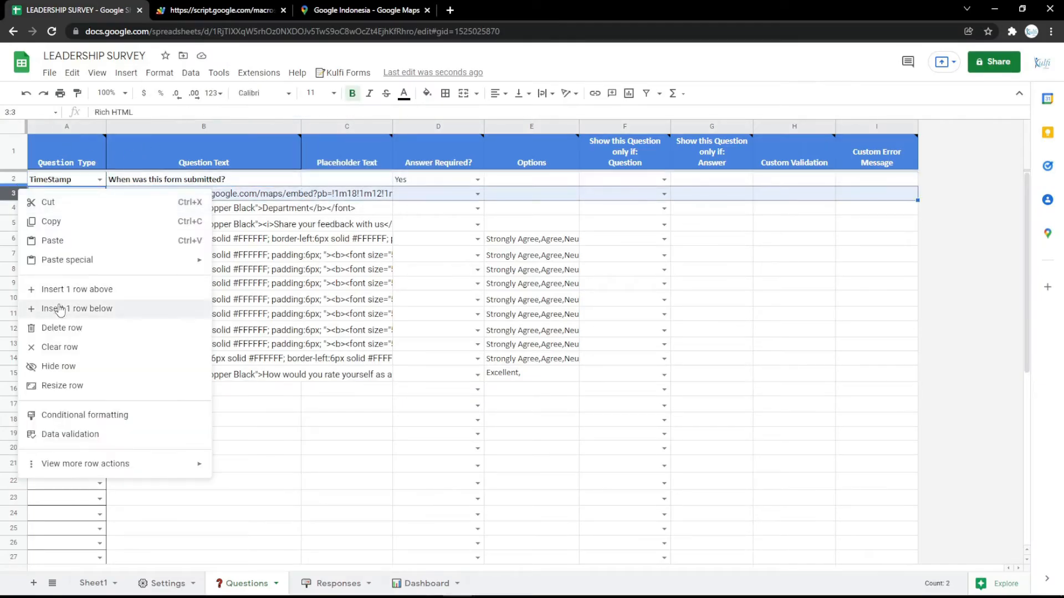
left_click(55, 327)
left_click(203, 10)
key("F5")
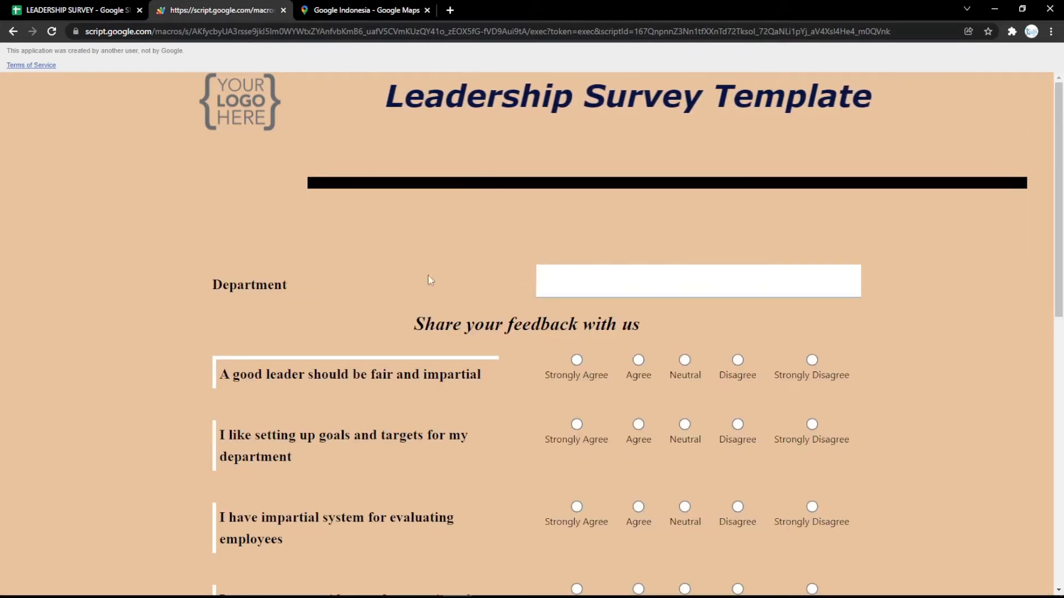
left_click(26, 7)
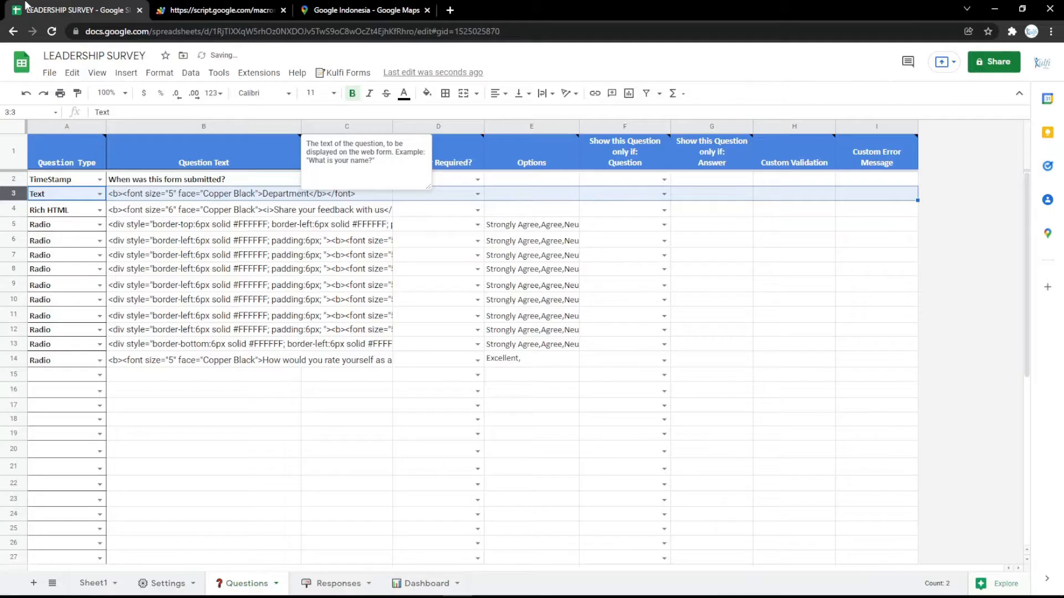
Step: Fill Settings cell B6 (Body Background Color) light pink and check it on the reloaded form
left_click(162, 583)
left_click(311, 285)
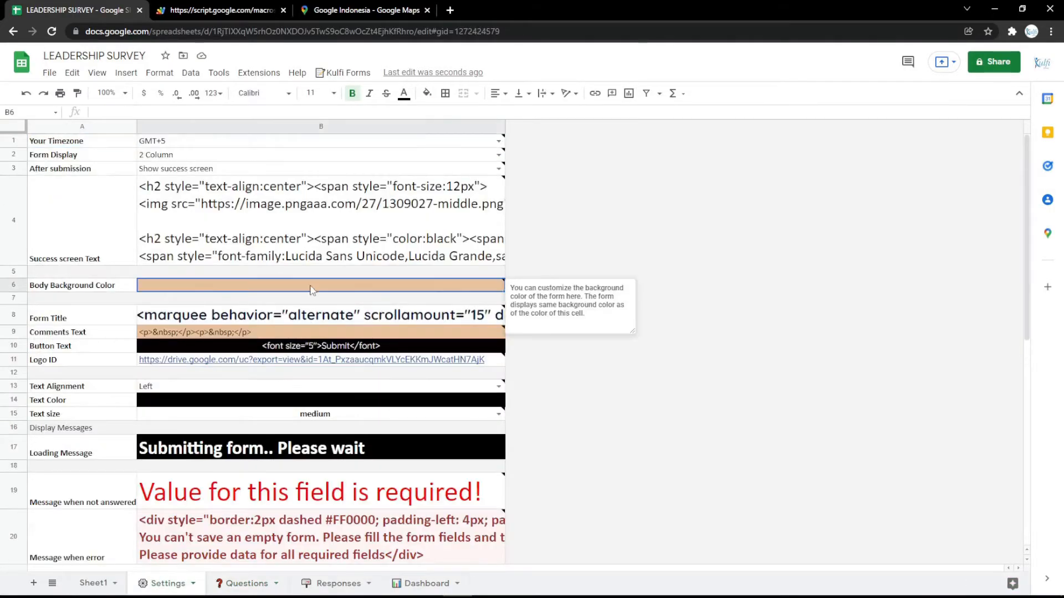
left_click(427, 93)
left_click(548, 223)
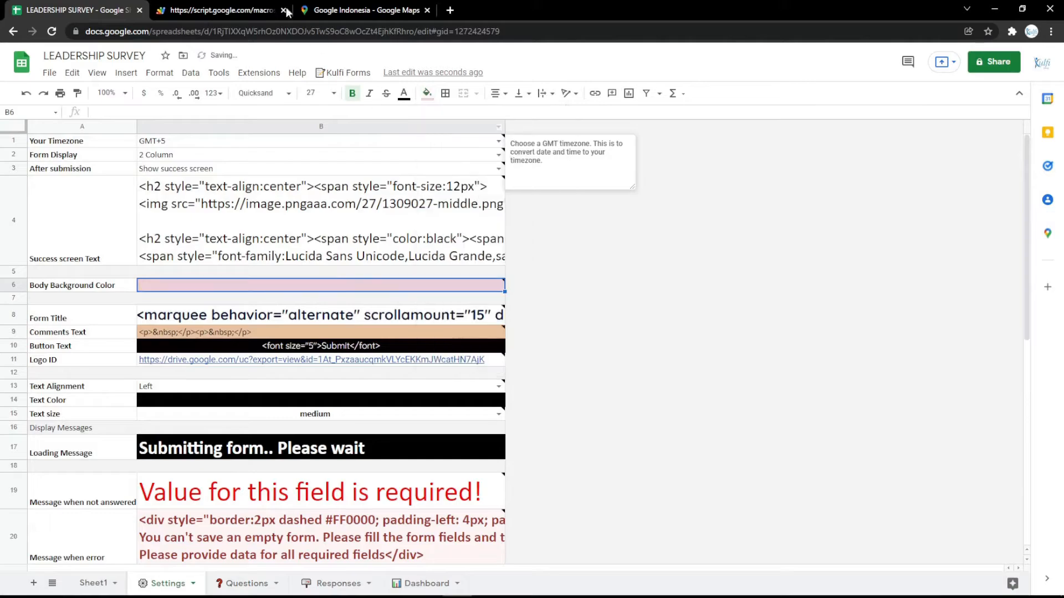
left_click(268, 10)
key("F5")
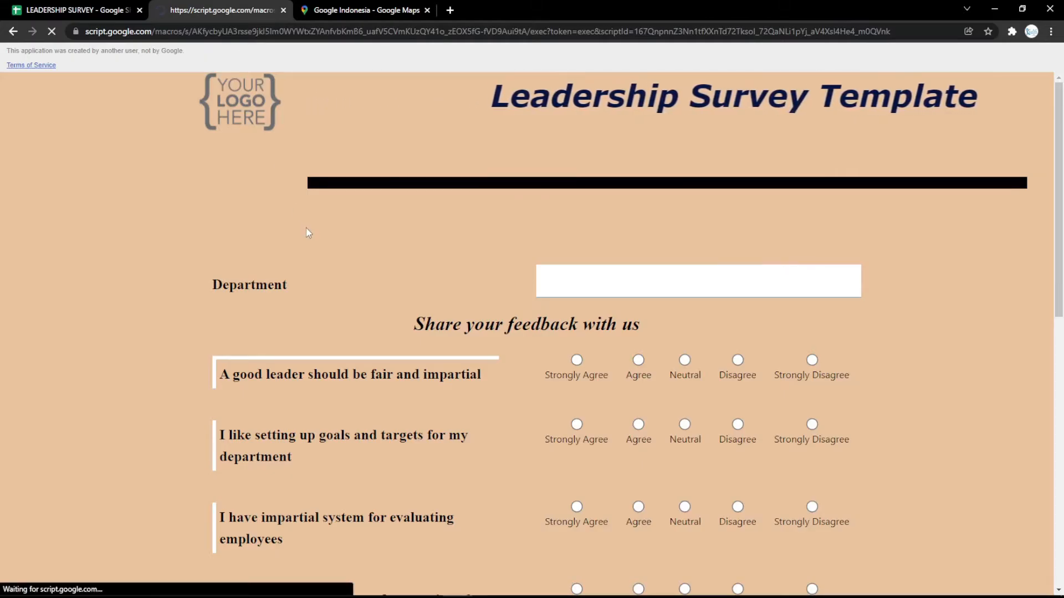
scroll(307, 232, "down", 10)
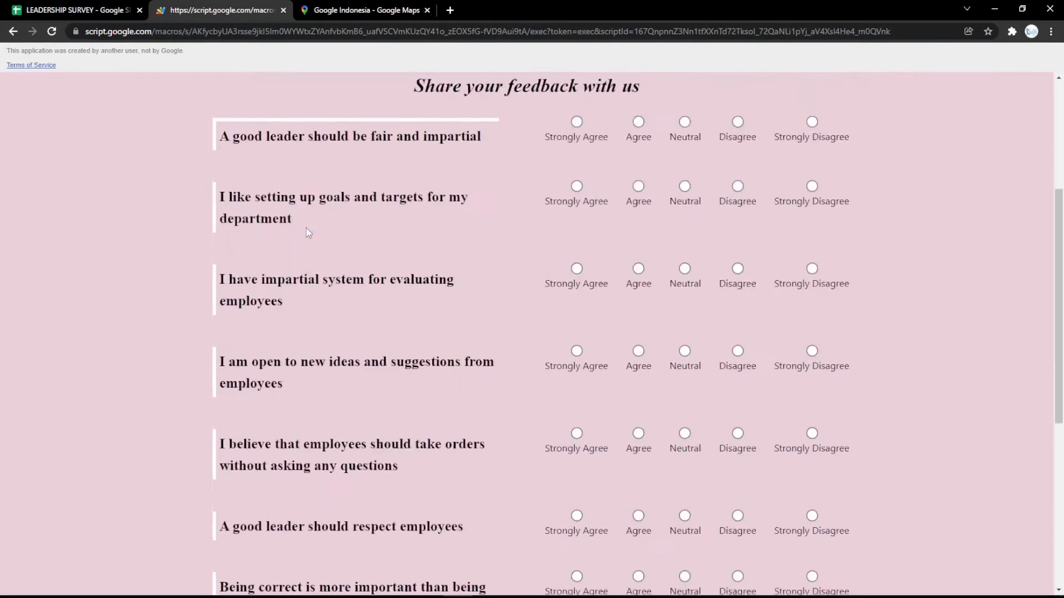
scroll(306, 233, "up", 10)
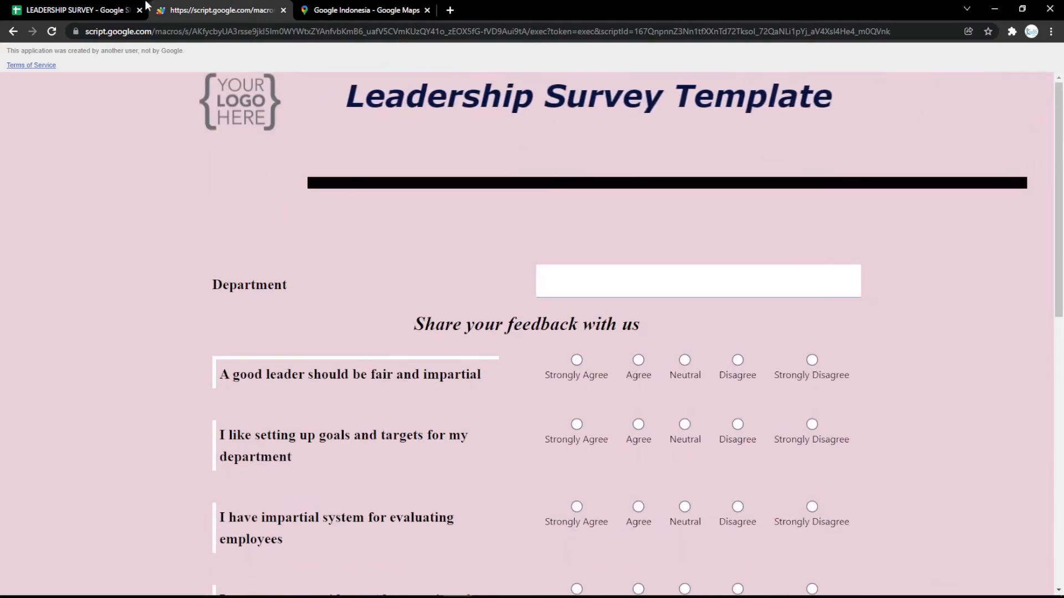
Step: Fill B10 magenta for the Submit button, verify on the reloaded form, and select Logo ID cell B11
left_click(137, 8)
left_click(266, 349)
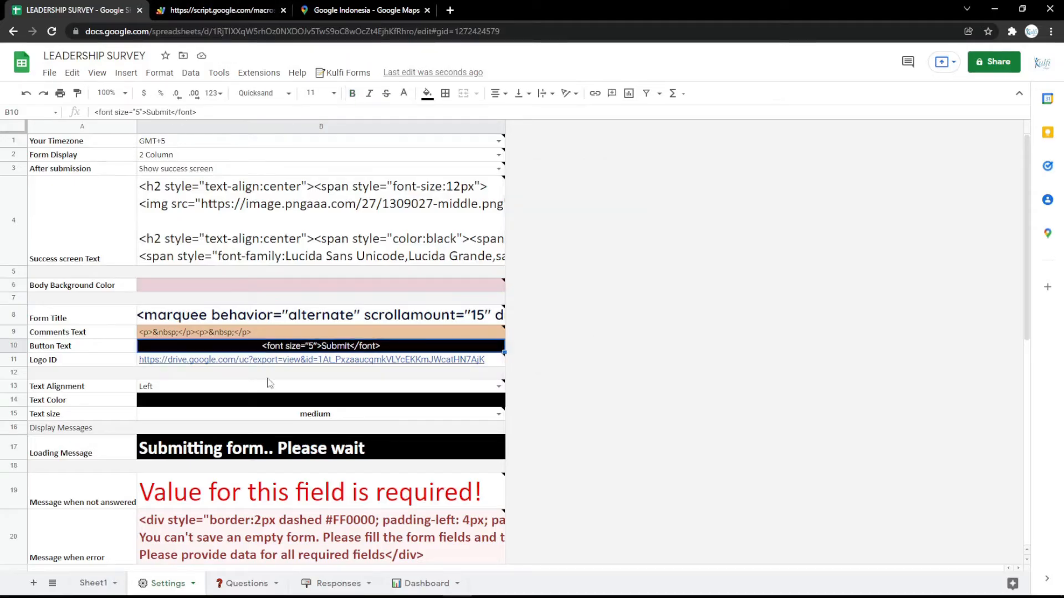
left_click(427, 93)
left_click(551, 208)
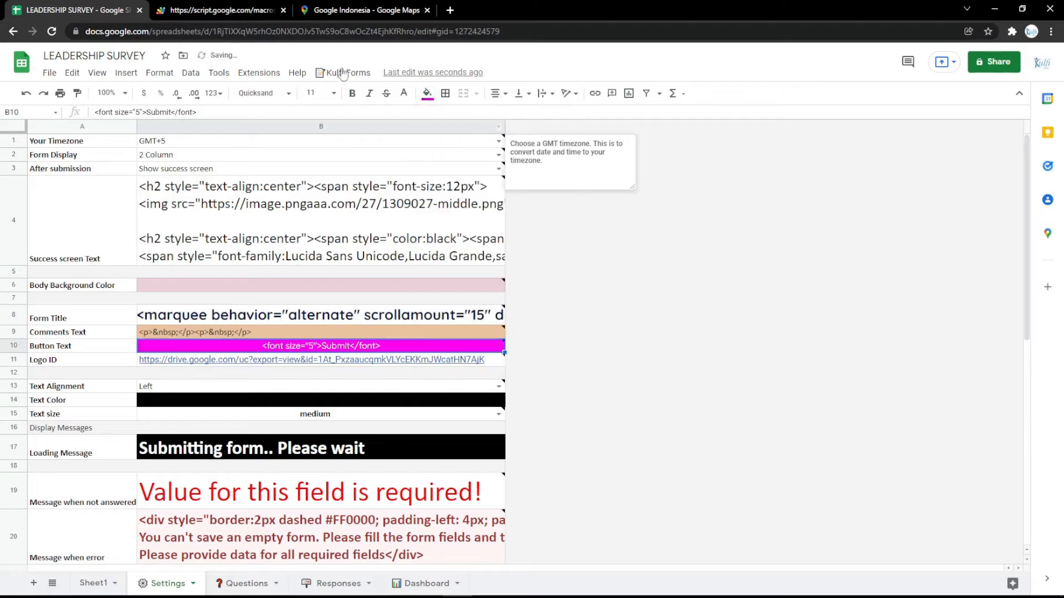
left_click(221, 10)
key("F5")
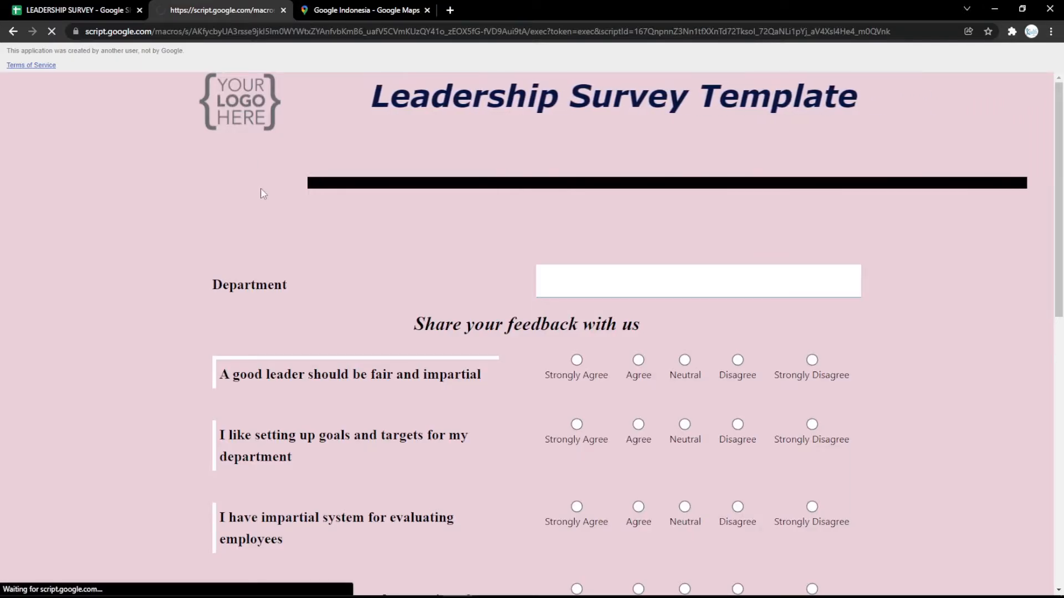
scroll(283, 260, "down", 10)
scroll(284, 262, "down", 1)
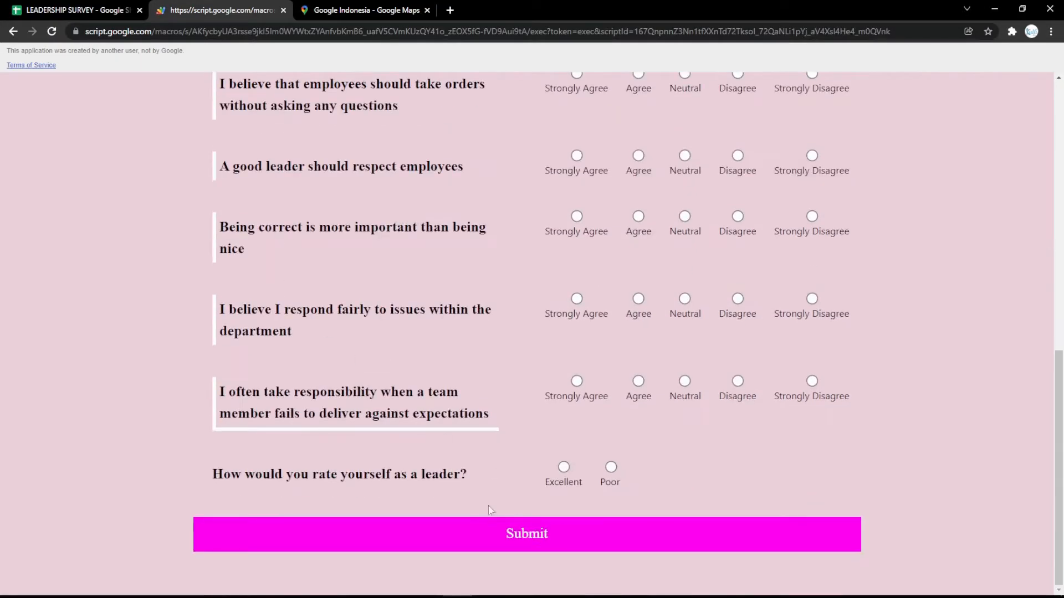
left_click(95, 6)
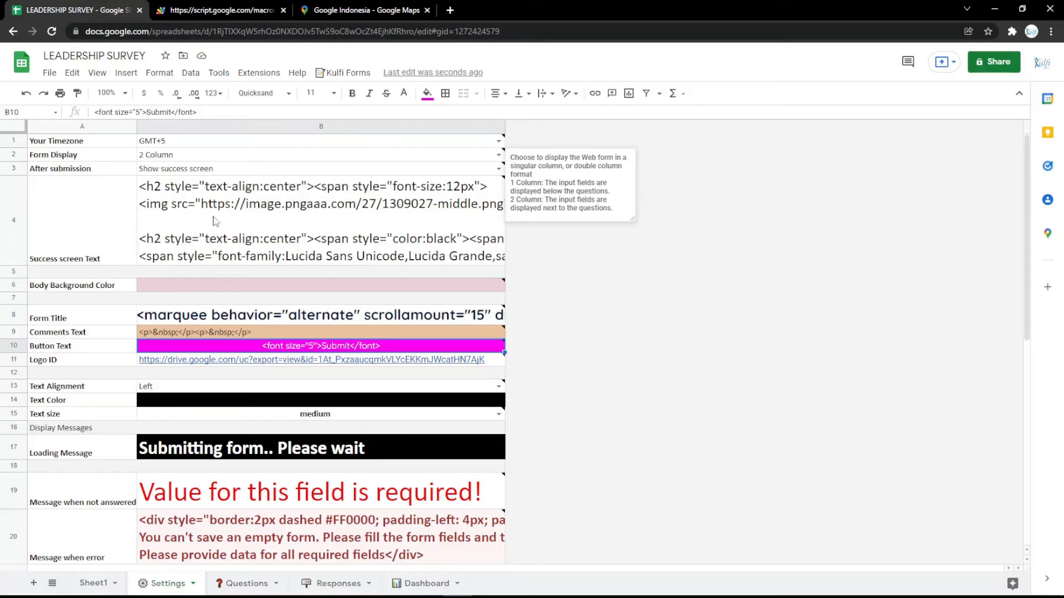
left_click(271, 363)
Step: Paste the logo's direct googleusercontent image address into Logo ID (B11) and confirm the logo on the reloaded form
left_click(450, 10)
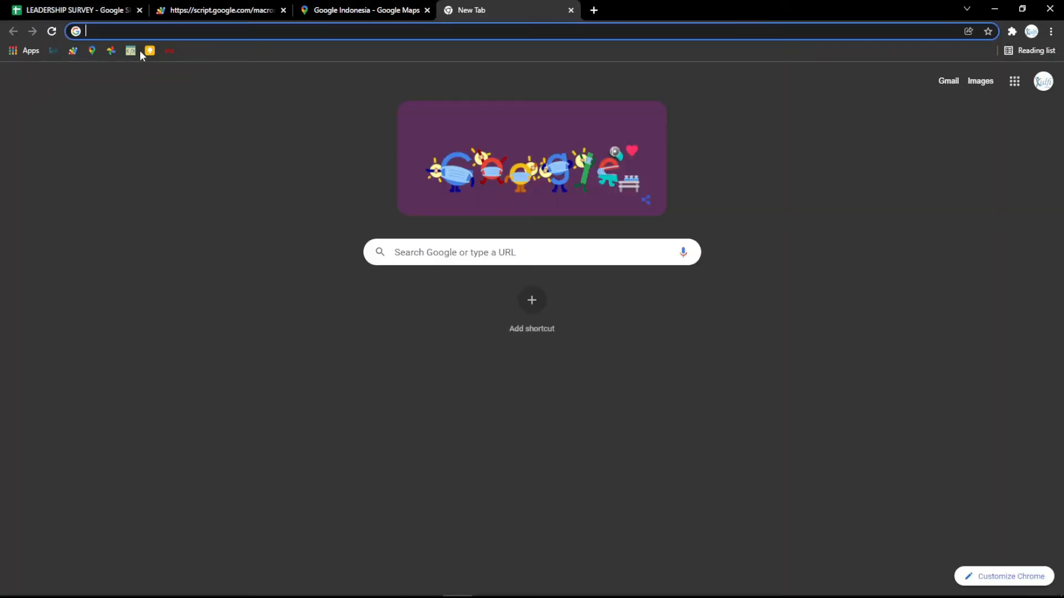
key("Return")
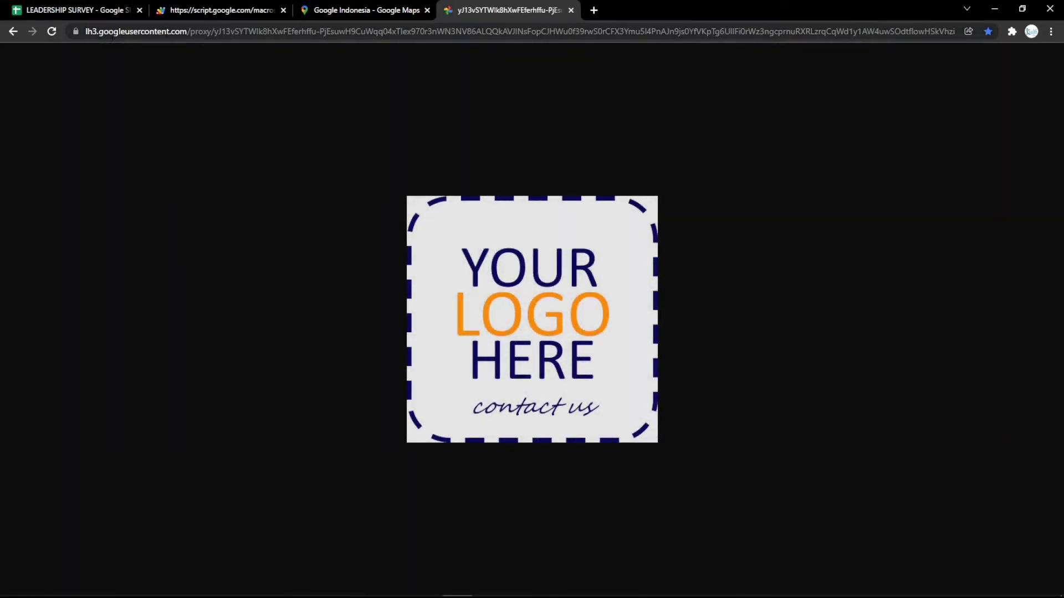
left_click(167, 34)
left_click(103, 9)
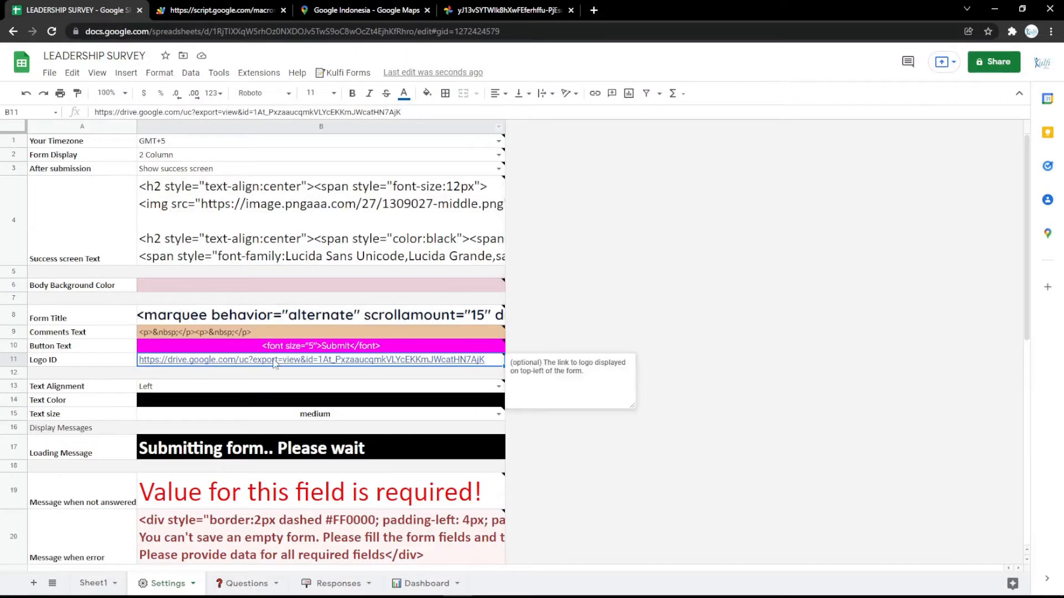
key("ctrl+v")
left_click(253, 10)
key("F5")
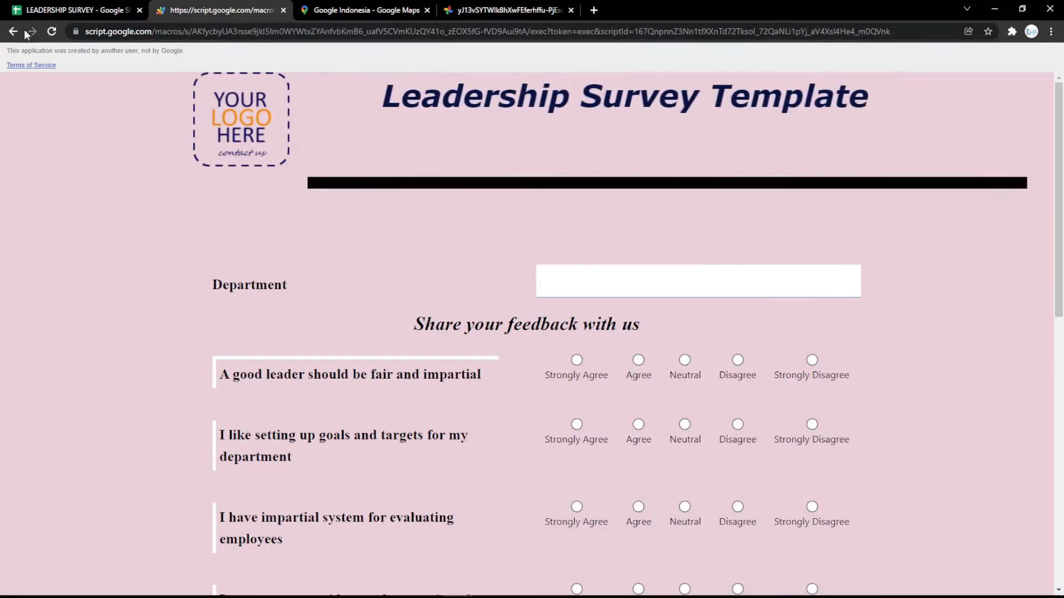
left_click(25, 3)
left_click(298, 401)
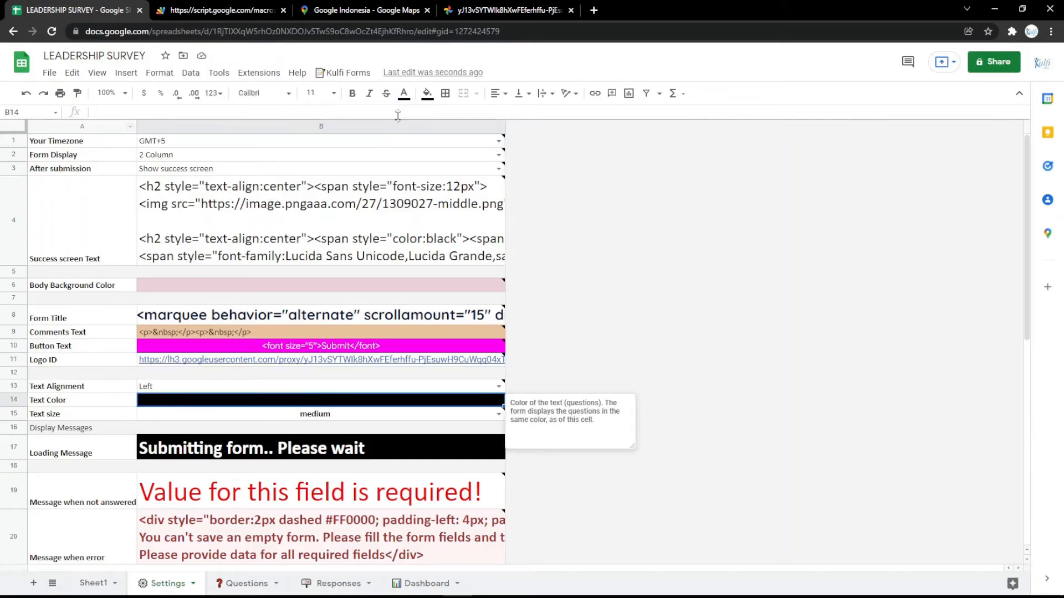
Step: Fill the Text Color cell B14 magenta and check the form
left_click(427, 93)
left_click(551, 208)
left_click(249, 10)
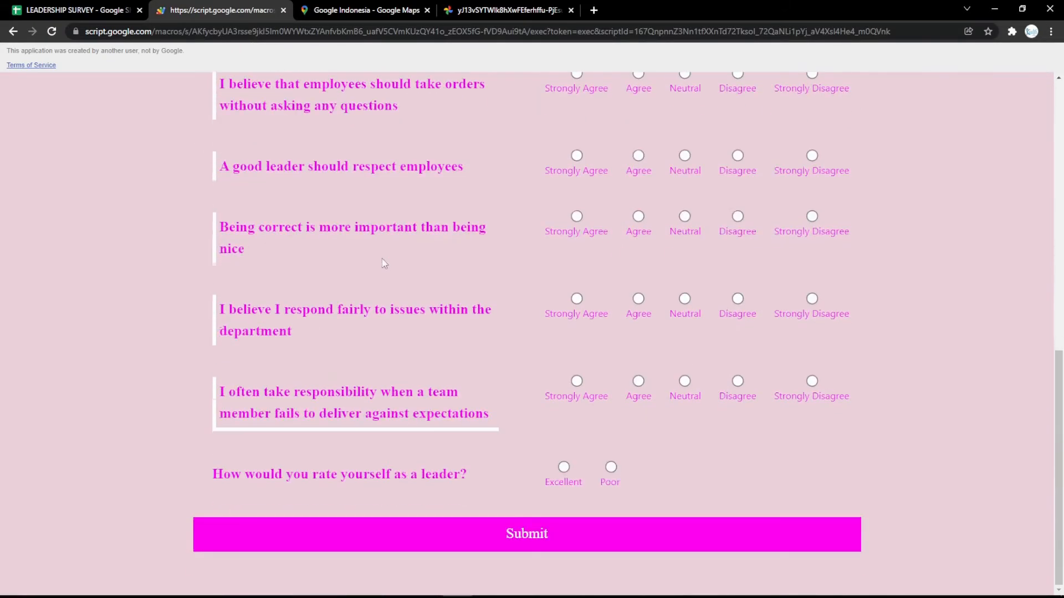
left_click(119, 8)
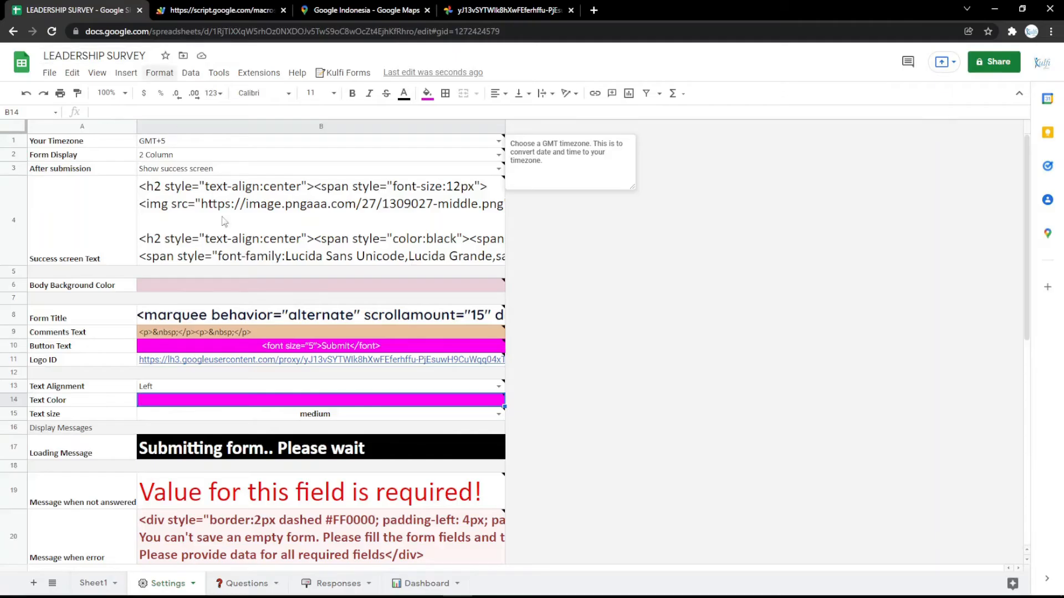
Step: Change the Loading Message in B17 to "Submitting form.. Please wait a minutes" and test it on the form
left_click(304, 446)
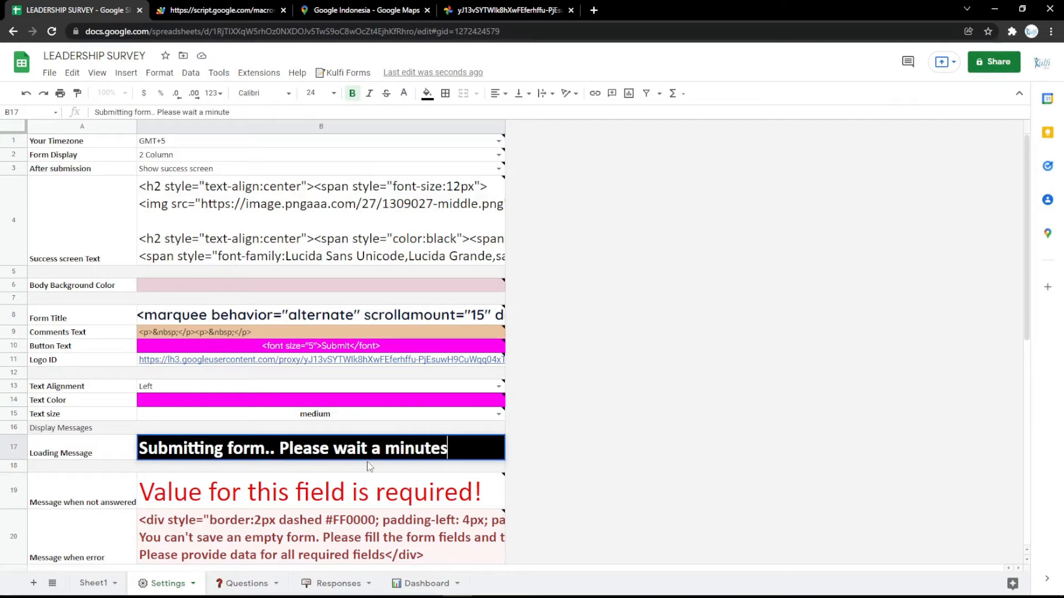
left_click(369, 466)
left_click(222, 10)
key("F5")
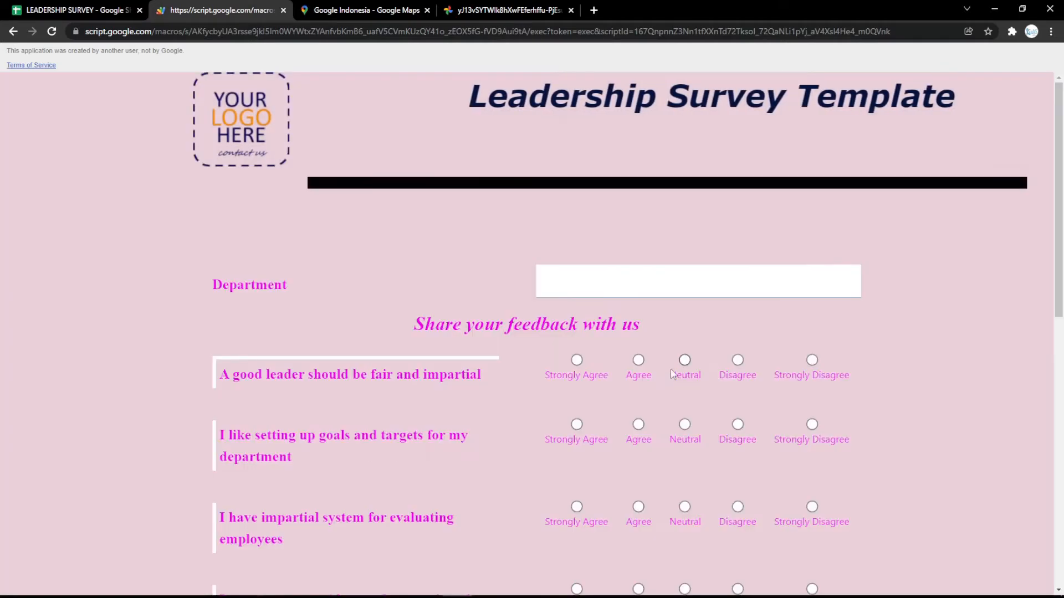
left_click(78, 10)
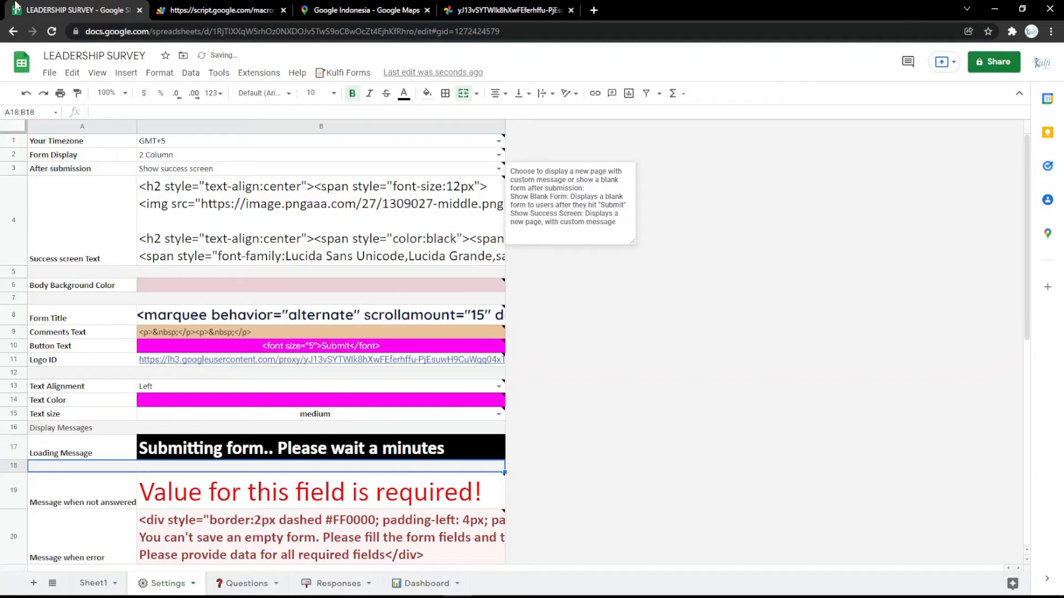
double_click(343, 313)
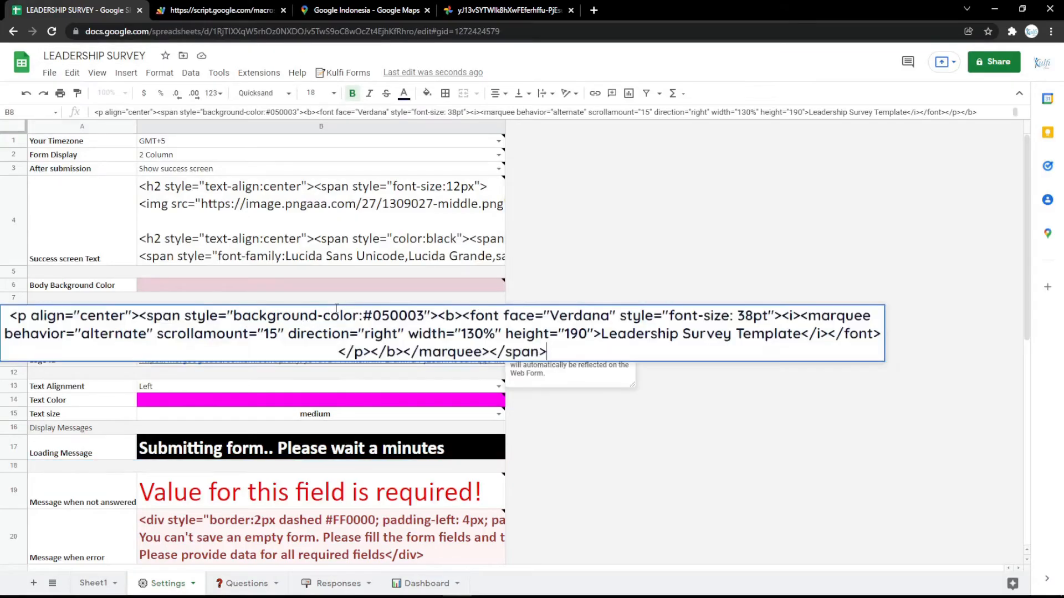
left_click(365, 388)
Step: In the online HTML editor, type LEADERSHIP SURVEY, centred, bold, italic and underlined
key("ctrl+t")
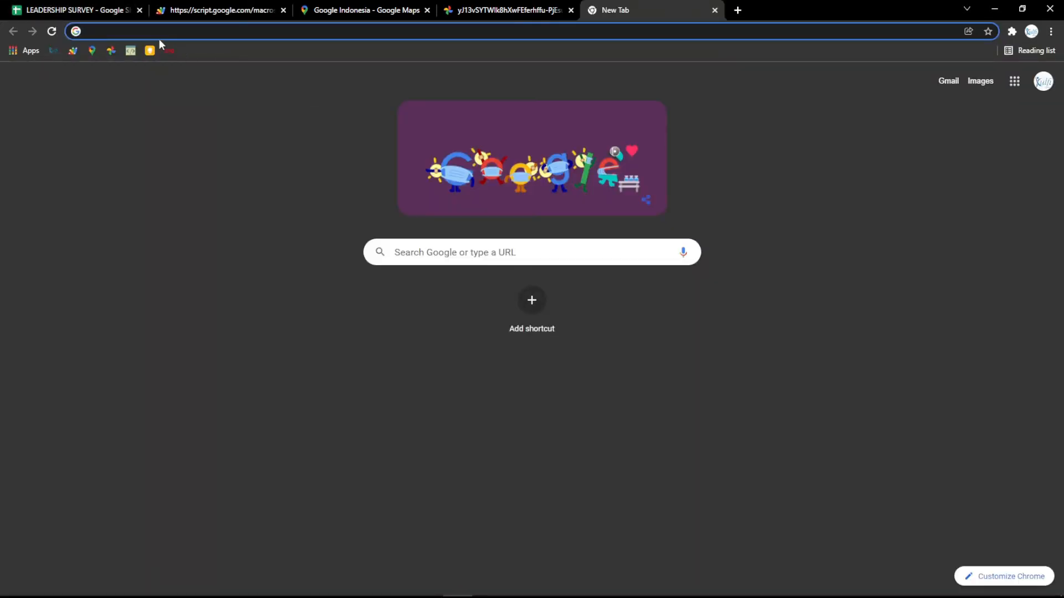
left_click(135, 51)
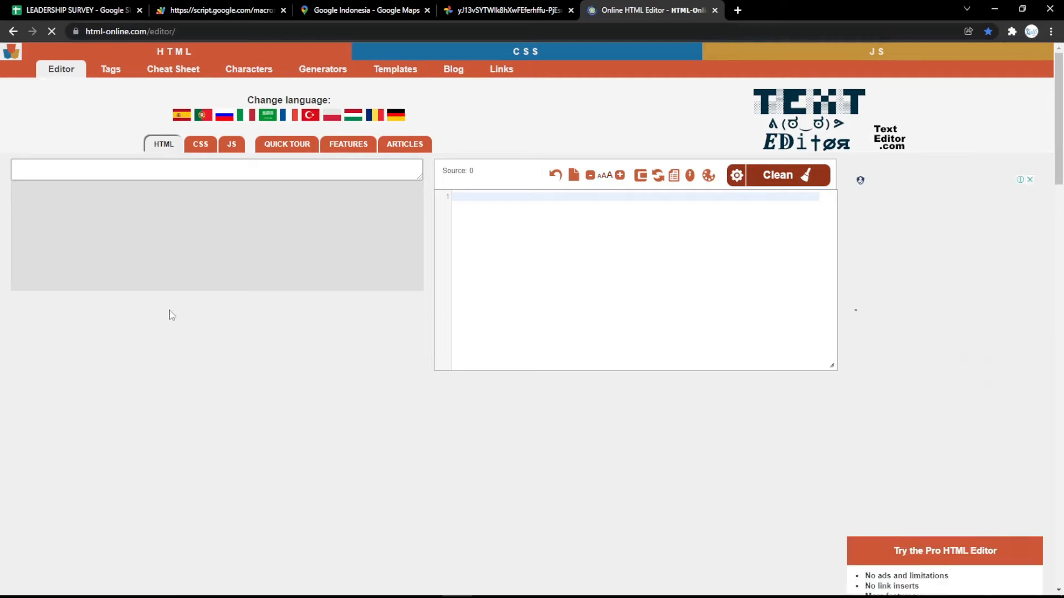
type("LEAD")
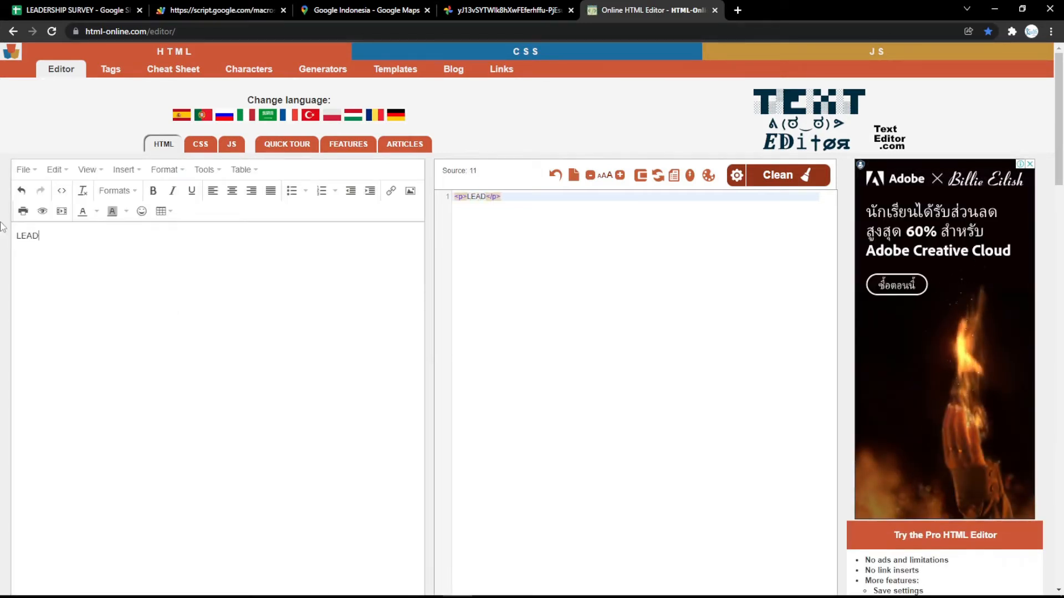
type("ERSHIP ")
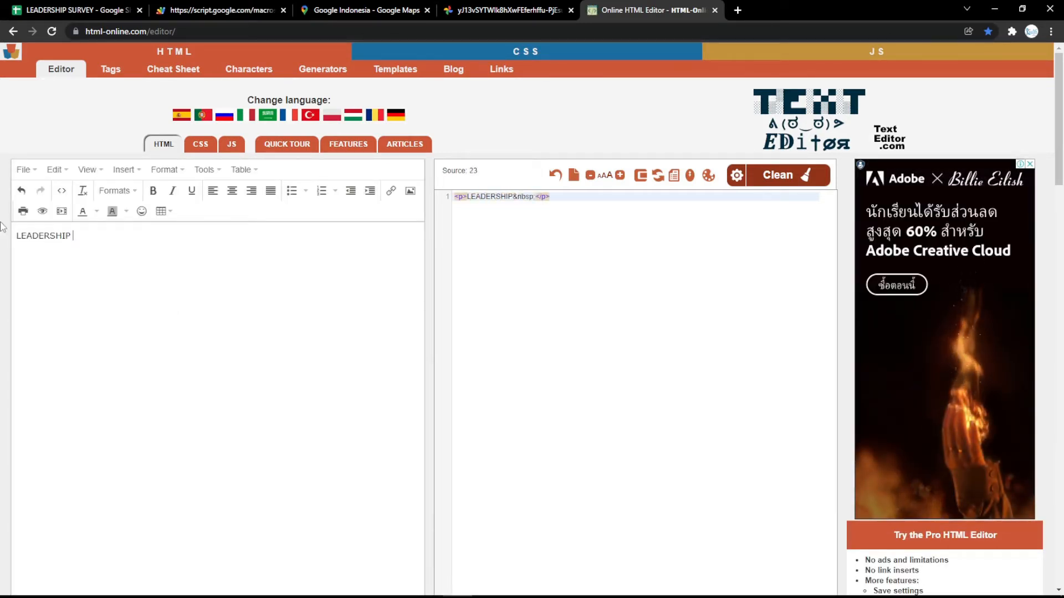
type("SURVEY")
key("ctrl+a")
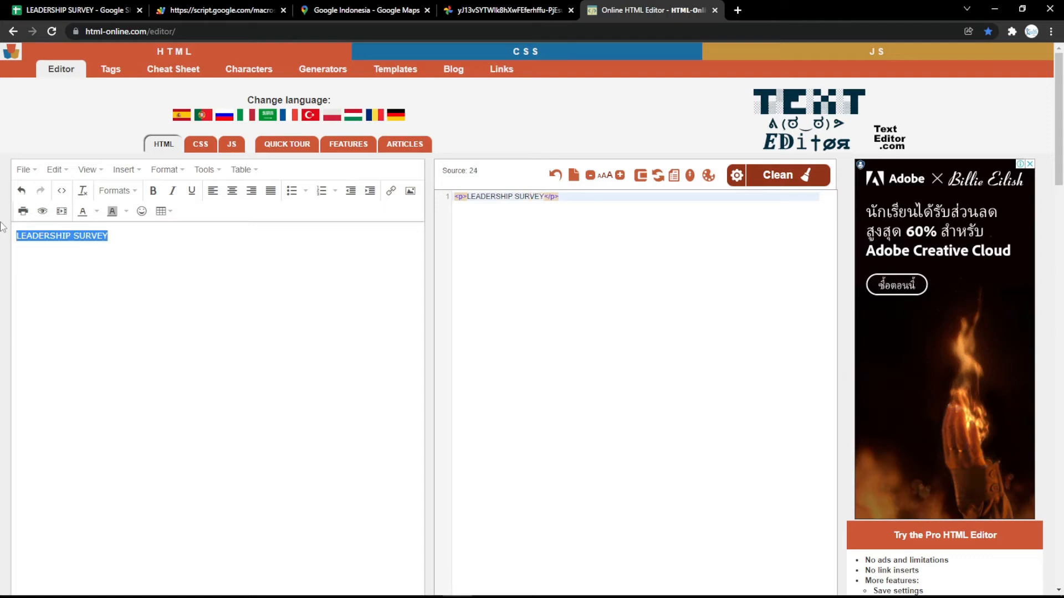
left_click(233, 190)
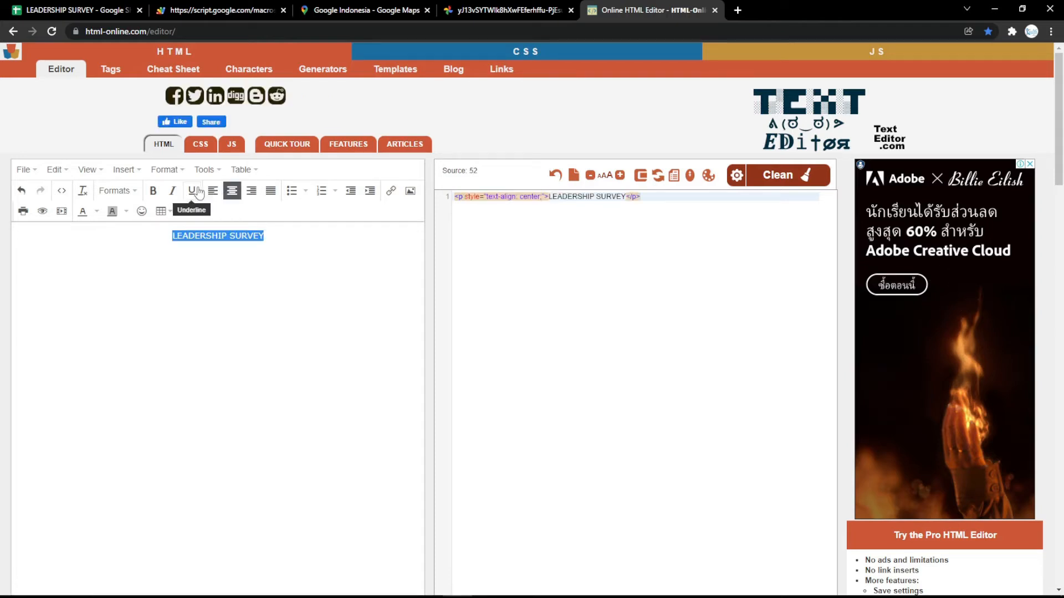
left_click(153, 190)
left_click(172, 190)
left_click(191, 191)
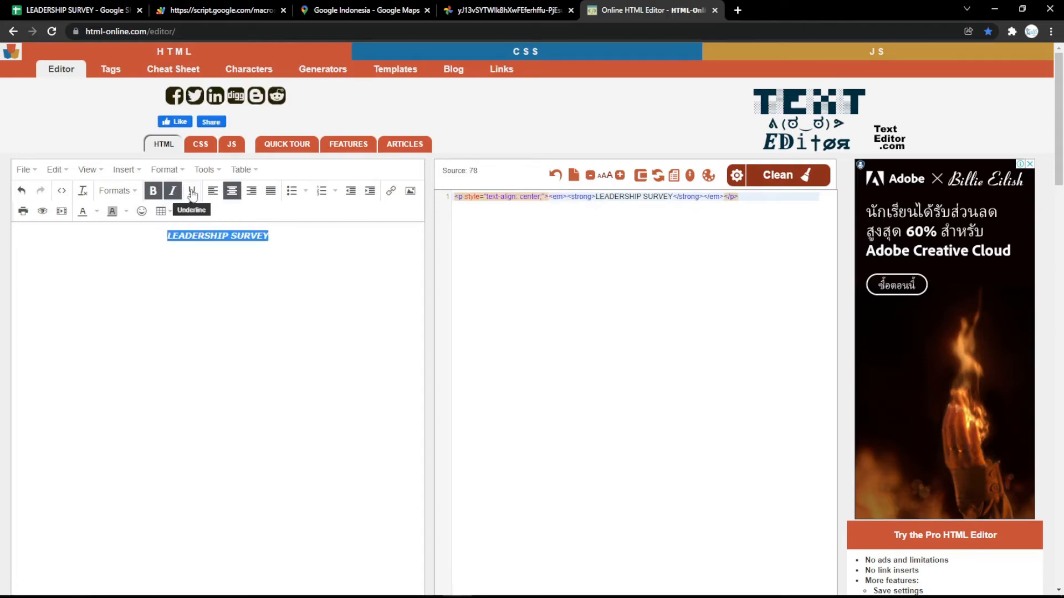
Step: Make the title a magenta Heading 1 and select the generated HTML source
left_click(119, 191)
left_click(148, 214)
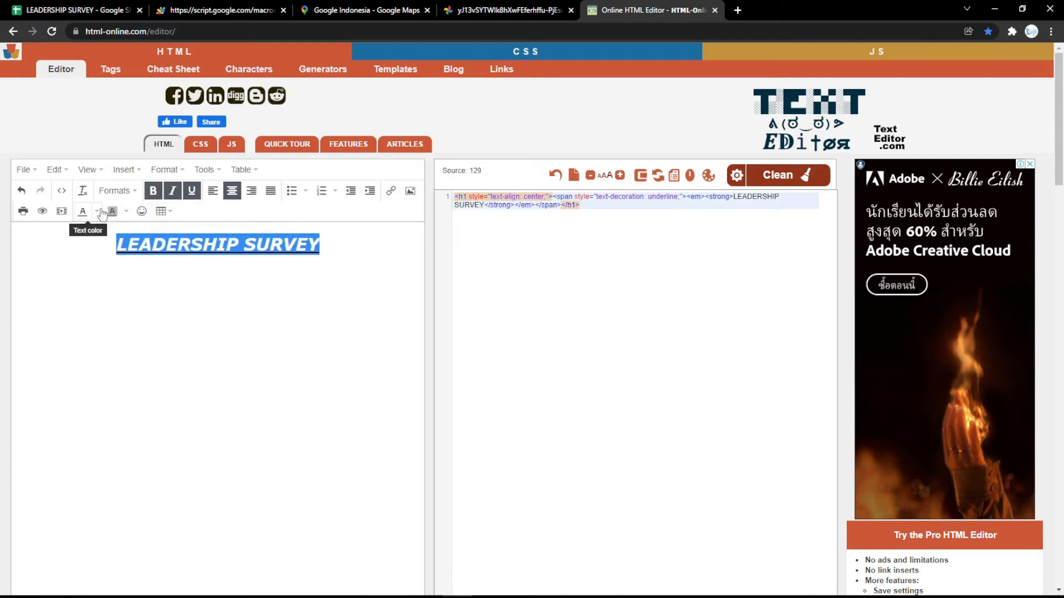
left_click(97, 211)
left_click(48, 269)
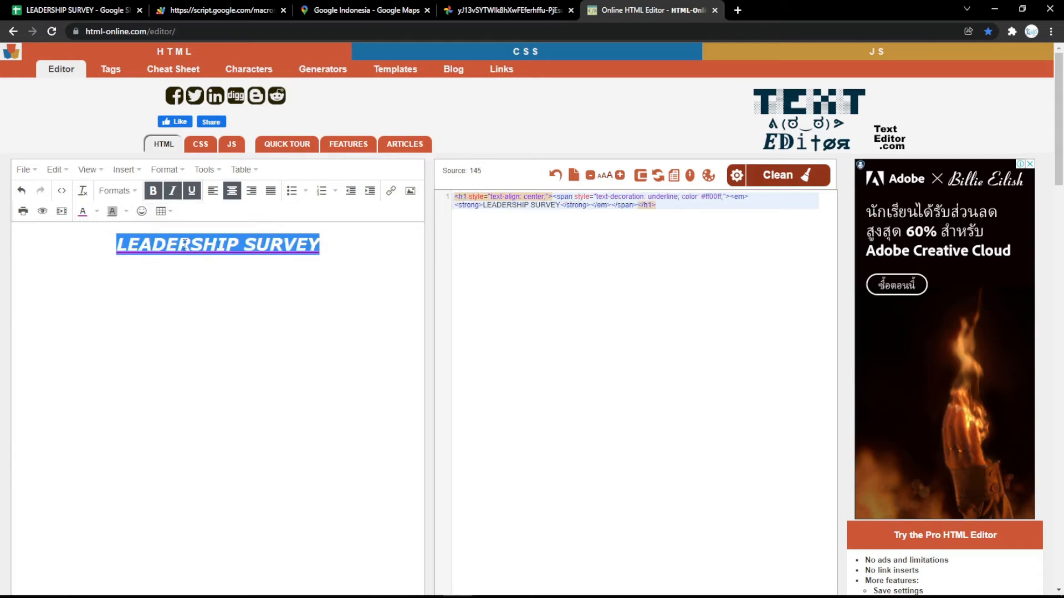
left_click(280, 266)
left_click_drag(682, 216, 564, 184)
key("ctrl+c")
Step: Replace the Form Title in B8 with the LEADERSHIP SURVEY heading HTML and reload the form
left_click(79, 10)
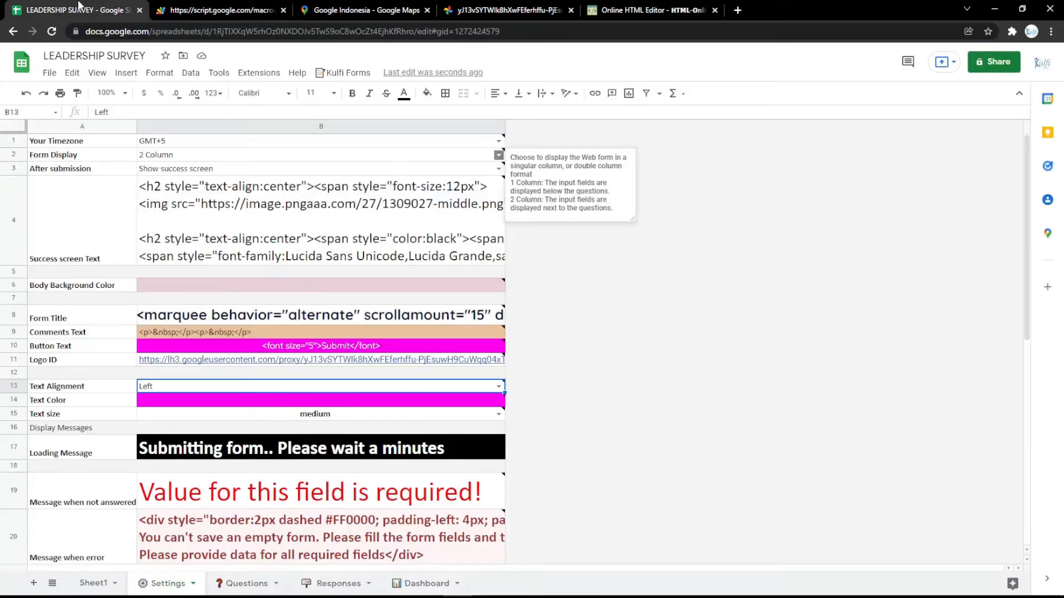
left_click(262, 320)
double_click(261, 320)
key("ctrl+a")
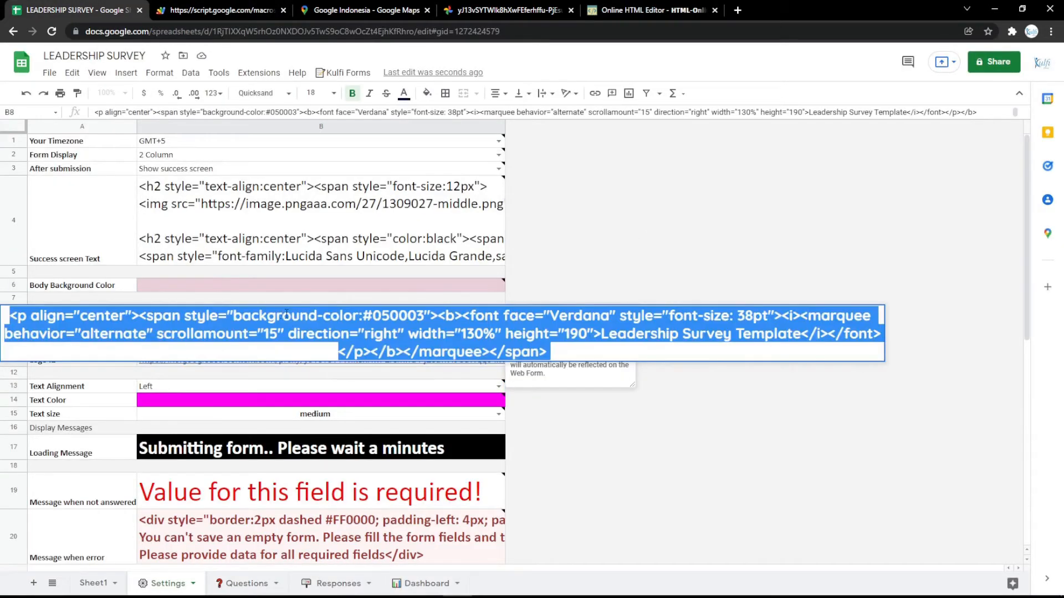
key("ctrl+v")
left_click(317, 287)
left_click(211, 7)
key("F5")
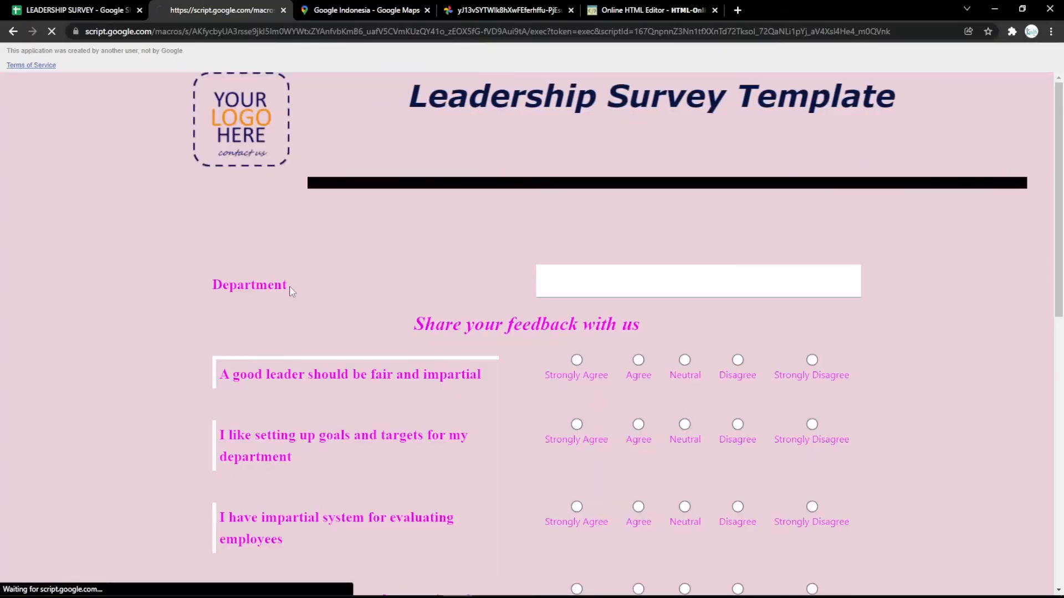
Step: Check the Responses sheet, then open a blank browser tab
left_click(126, 4)
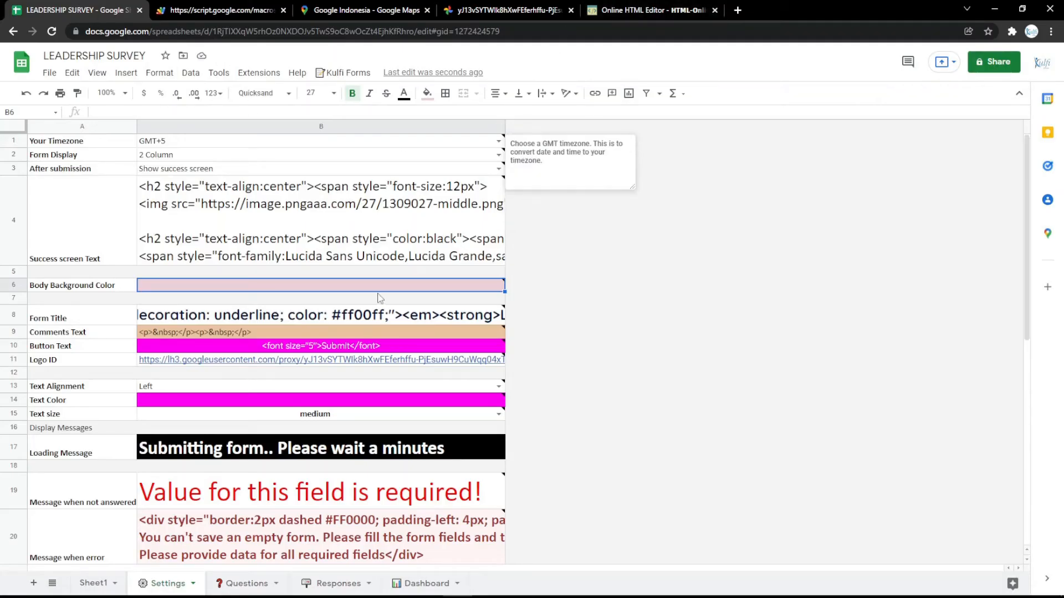
mouse_move(361, 264)
left_click(336, 583)
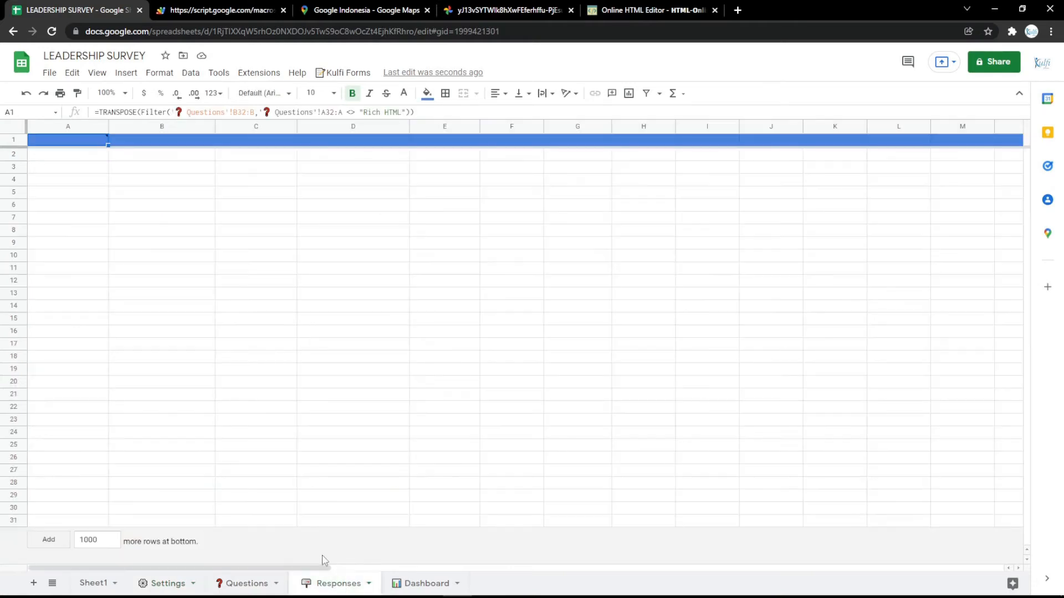
mouse_move(85, 144)
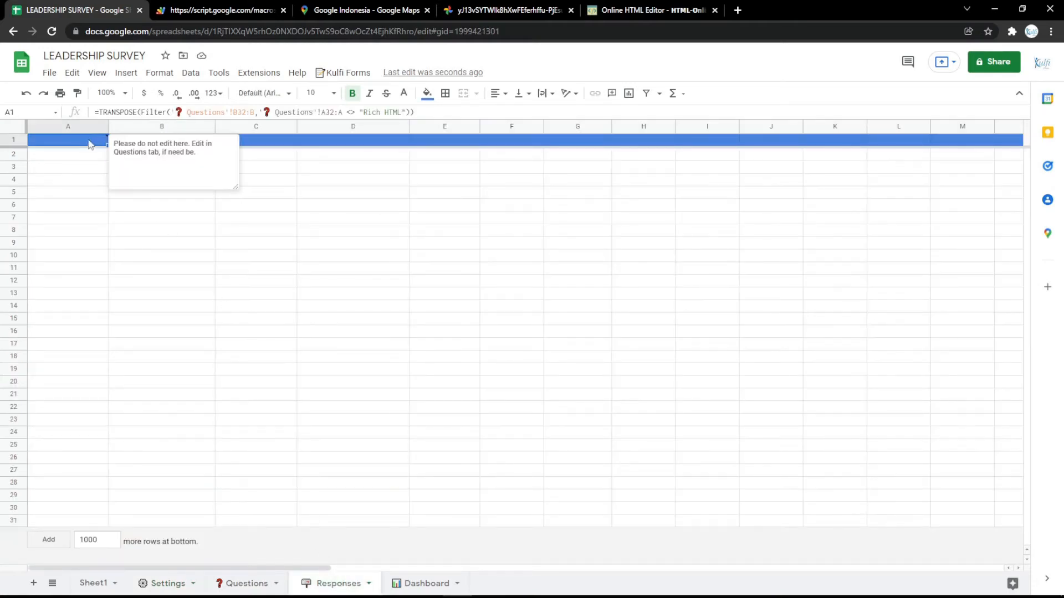
left_click(737, 10)
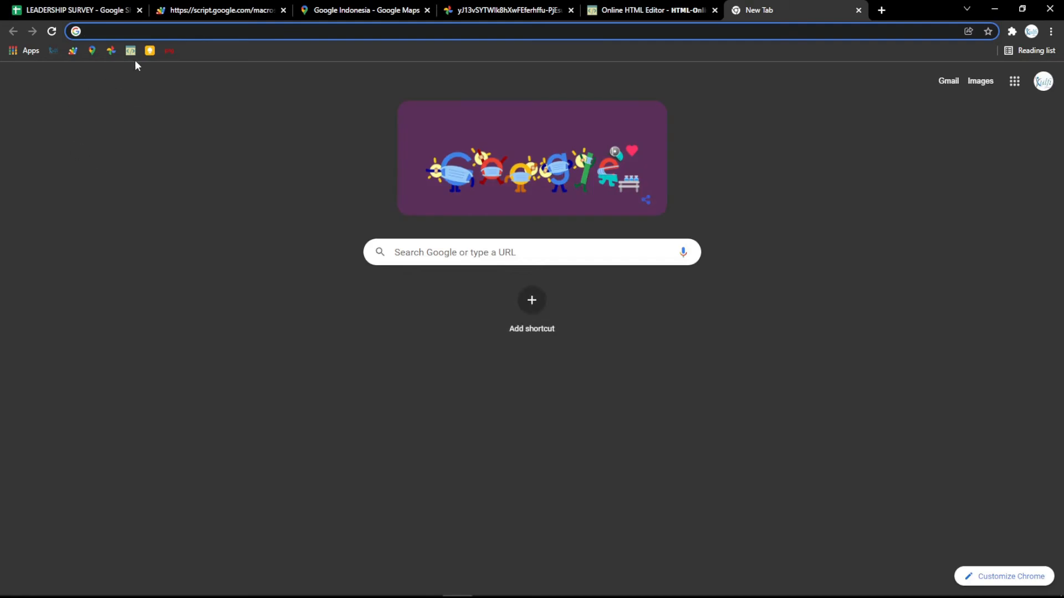
Step: Select the TRANSPOSE/FILTER formula in the Keep RESPONSES note and start editing Responses cell A1
left_click(149, 51)
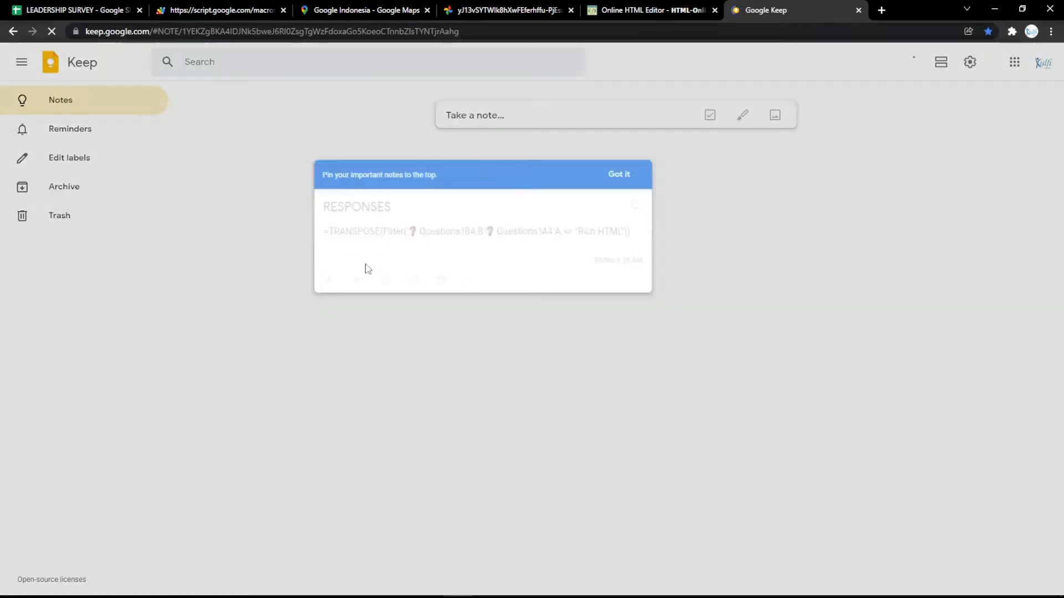
key("ctrl+a")
key("ctrl+v")
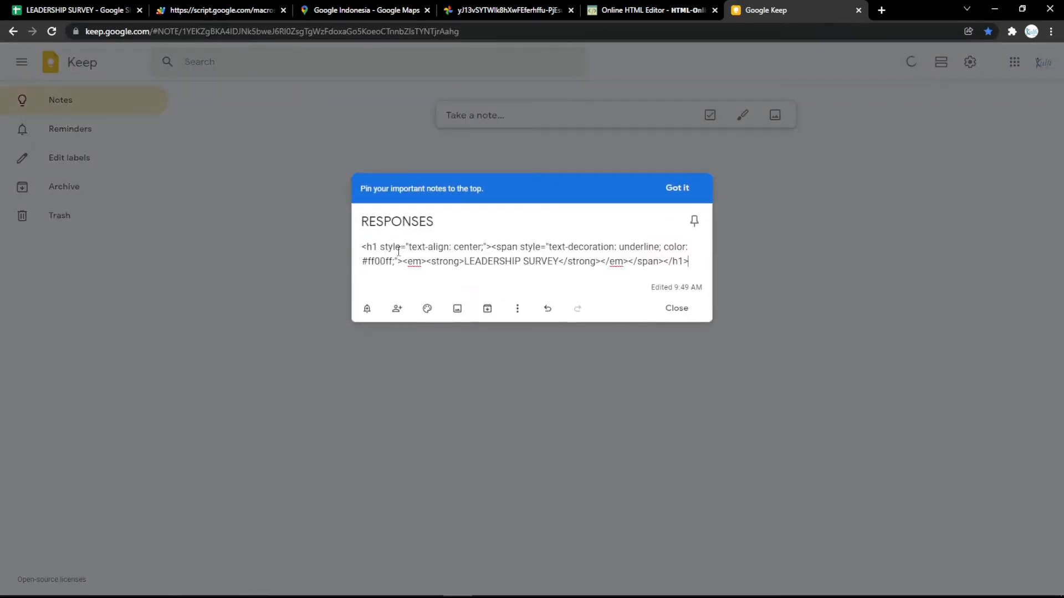
key("ctrl+z")
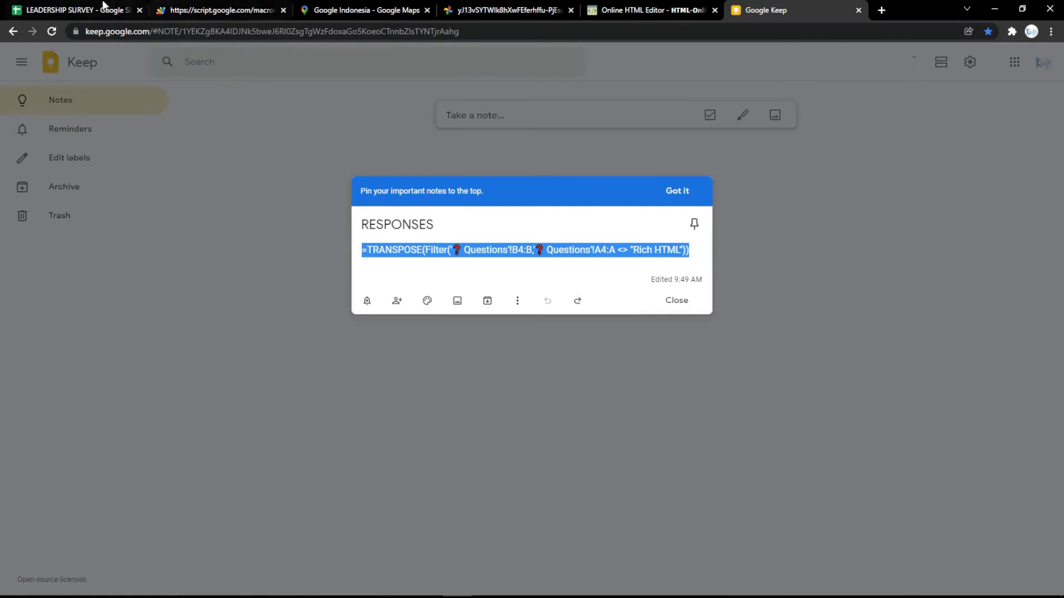
left_click(99, 9)
double_click(81, 143)
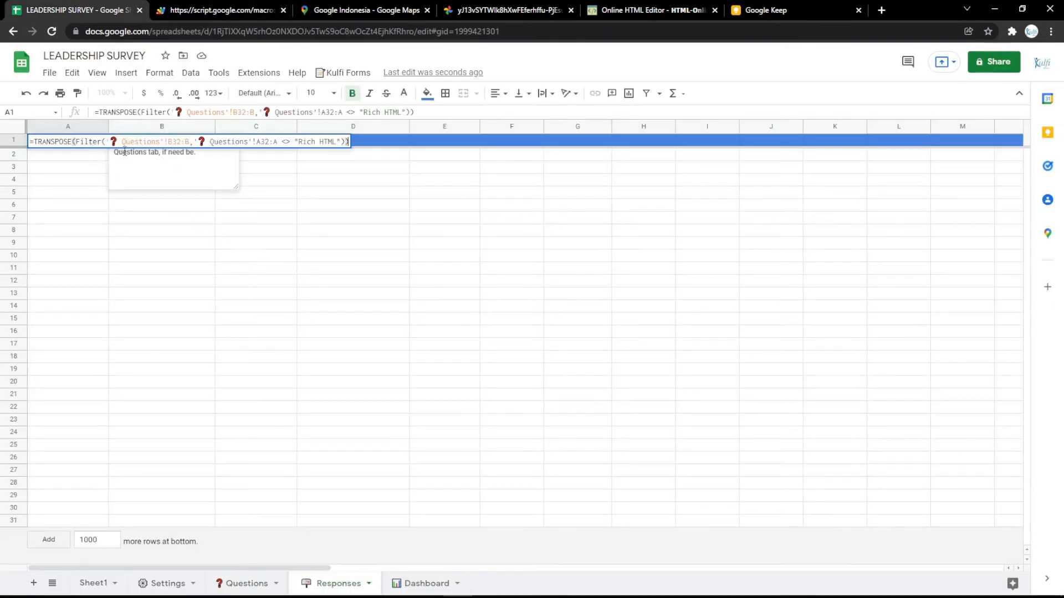
Step: Paste the TRANSPOSE formula into Responses A1 and check the Department question in Questions row 3
key("ctrl+a")
type("=TRANSPOSE(Filter('❓ Questions'!B4:B,'❓ Questions'!A4:A <> \"Rich HTML\"))")
left_click(83, 179)
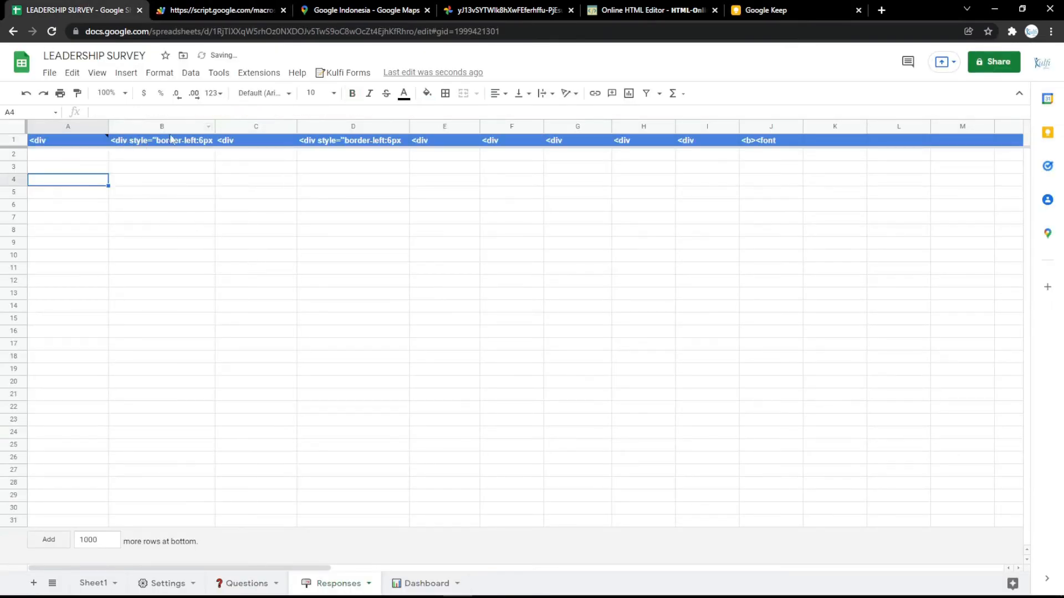
left_click(247, 583)
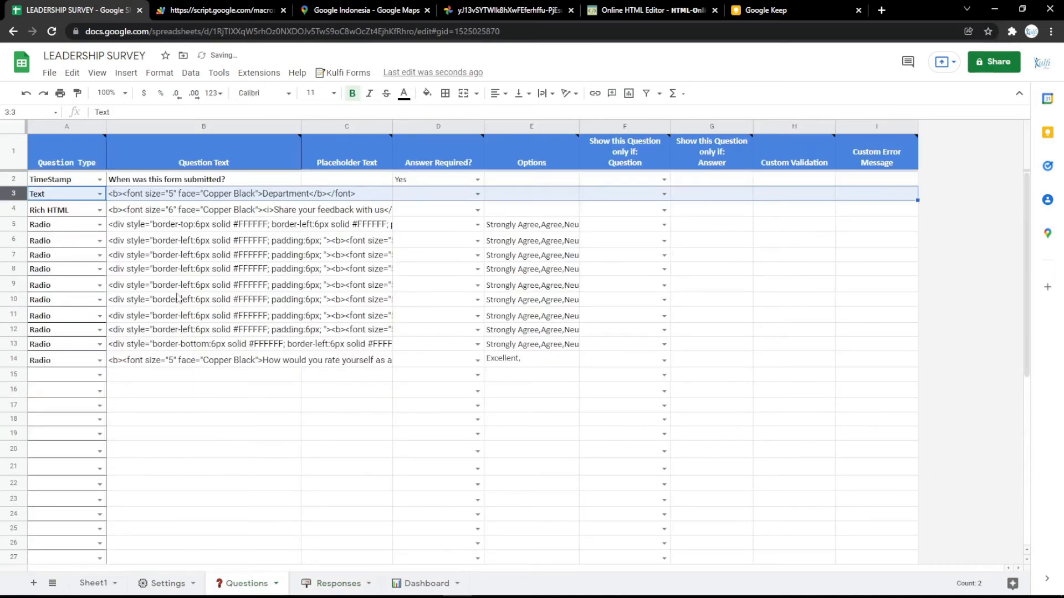
left_click(190, 198)
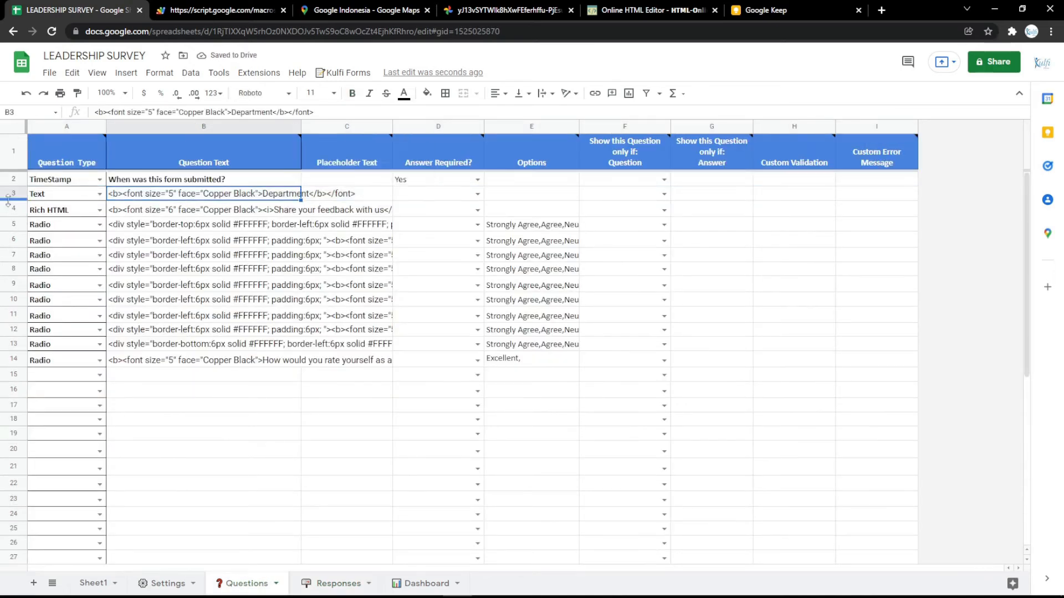
left_click(335, 583)
Step: Change the formula's ranges from B4:B and A4:A to B3:B and A3:A
left_click(71, 138)
key("Return")
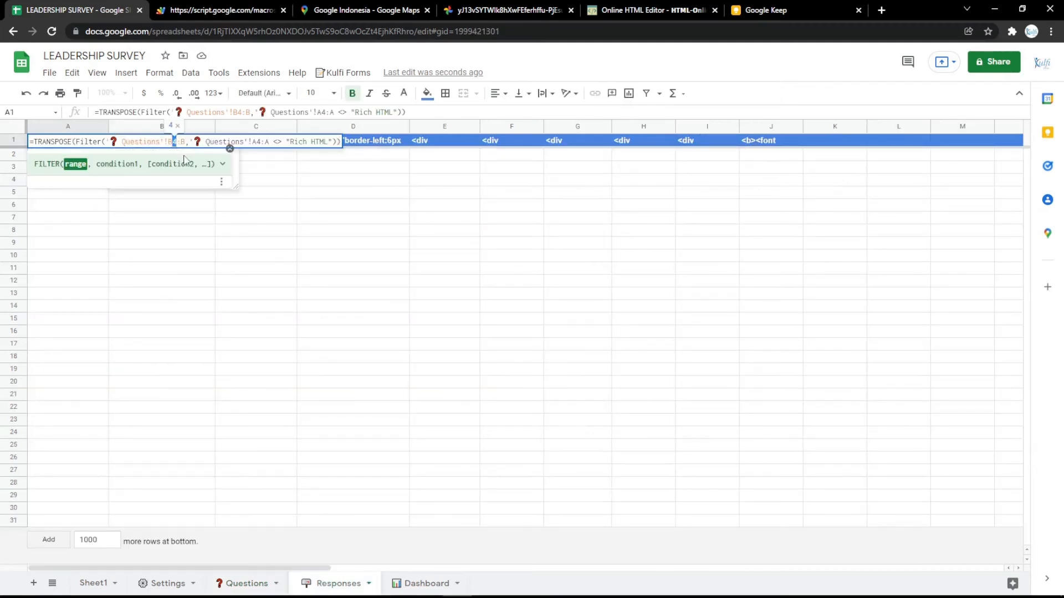
type("3")
double_click(263, 142)
type("3")
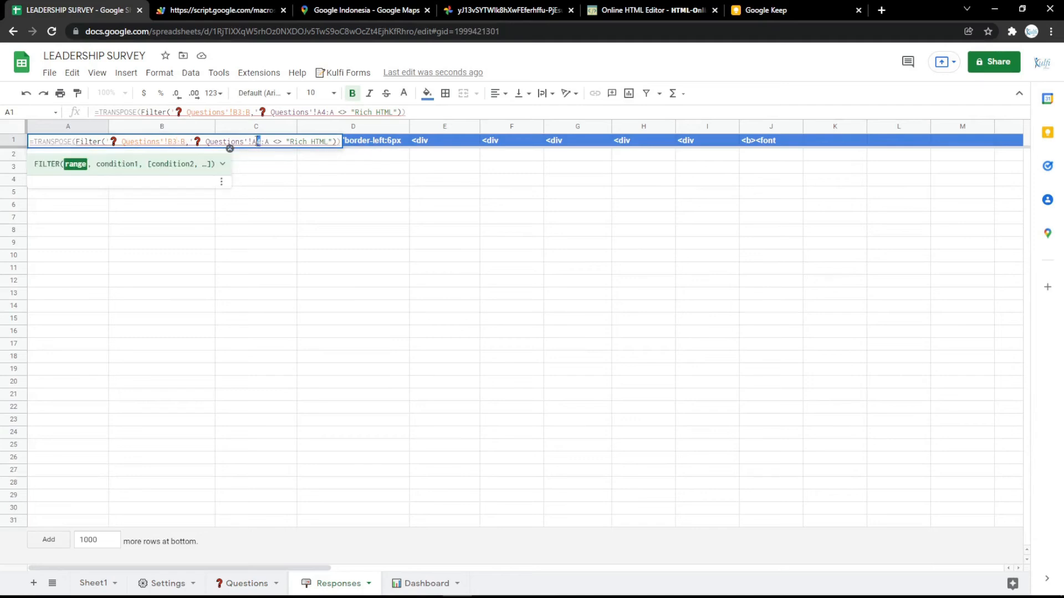
left_click(261, 180)
left_click(225, 9)
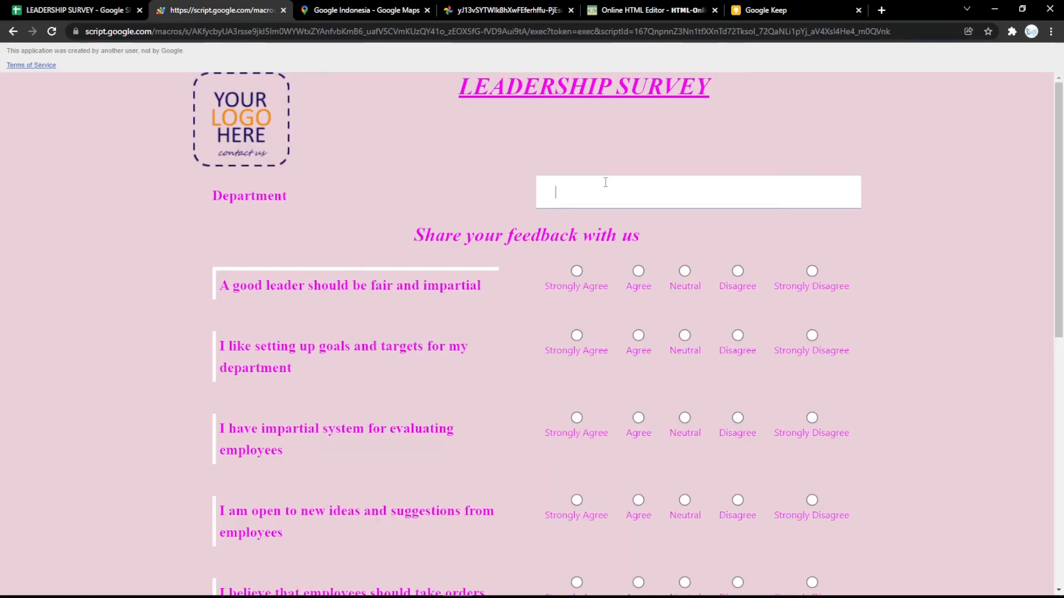
Step: Submit a test response with Department "Office" and rating Excellent, then view Responses row 2
type("o")
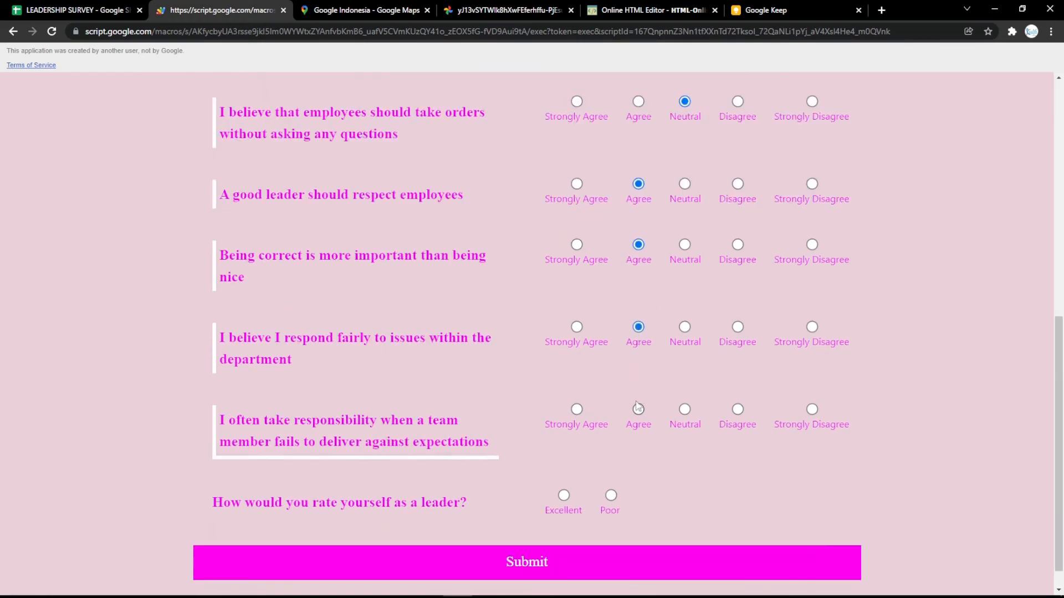
left_click(563, 495)
scroll(567, 496, "down", 1)
left_click(570, 528)
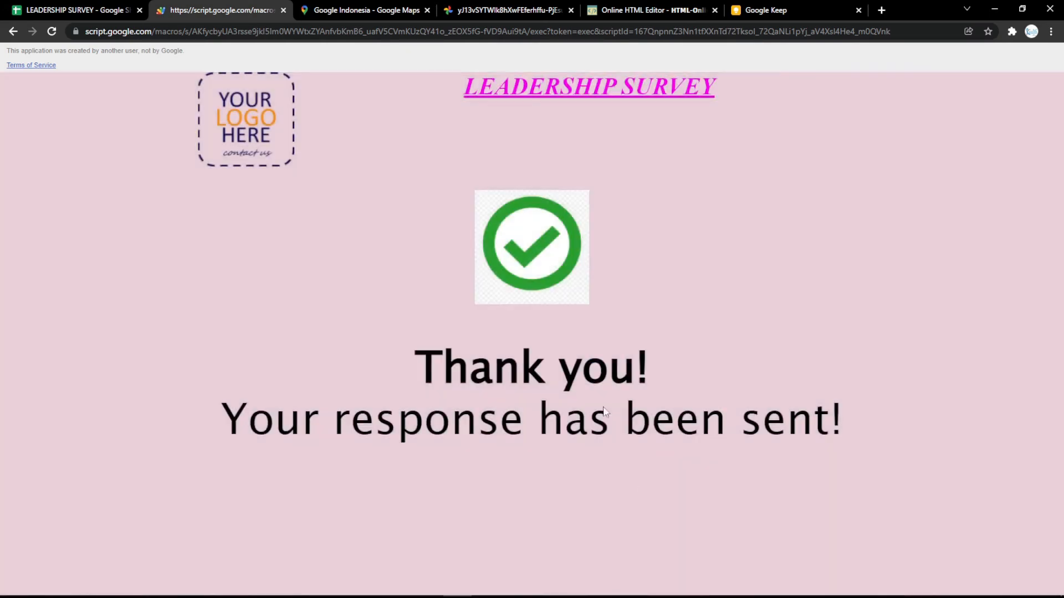
left_click(90, 5)
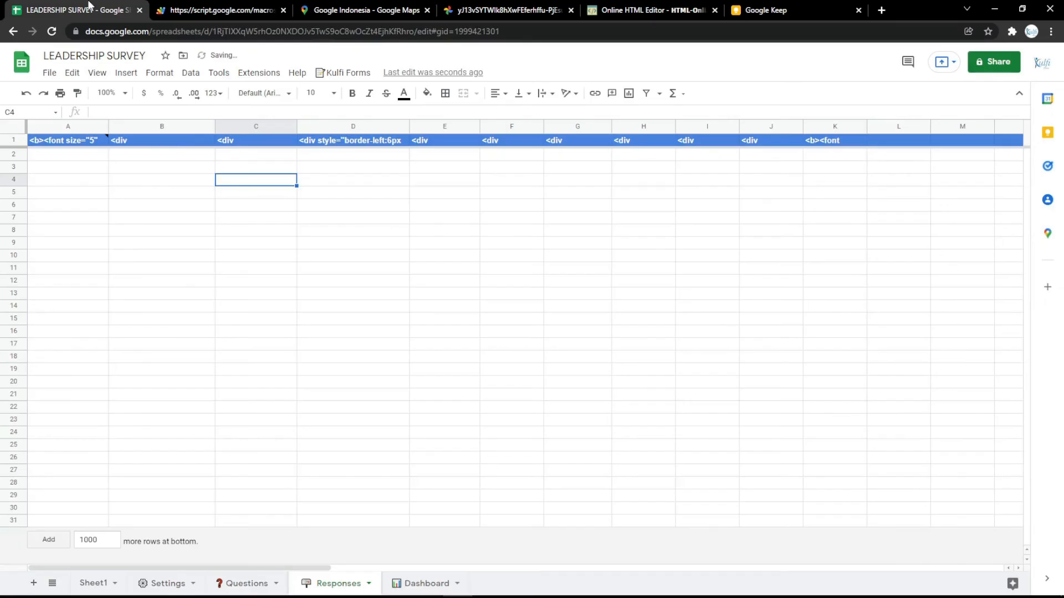
Step: Select the Success screen Text cell B4 in Settings and open thank_you_PNG66.png from pngimg.com
left_click(216, 7)
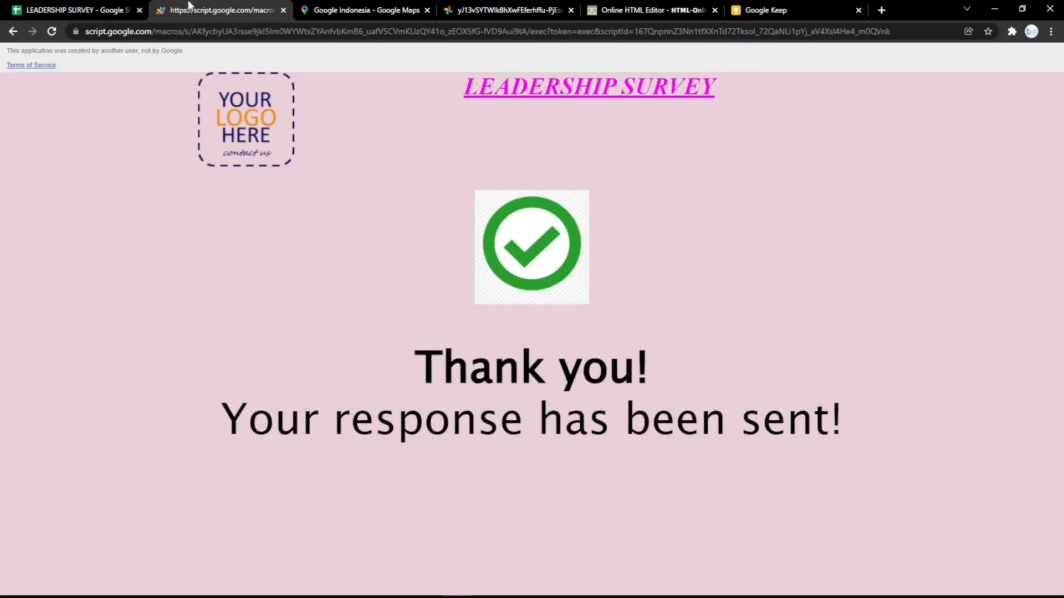
left_click(83, 9)
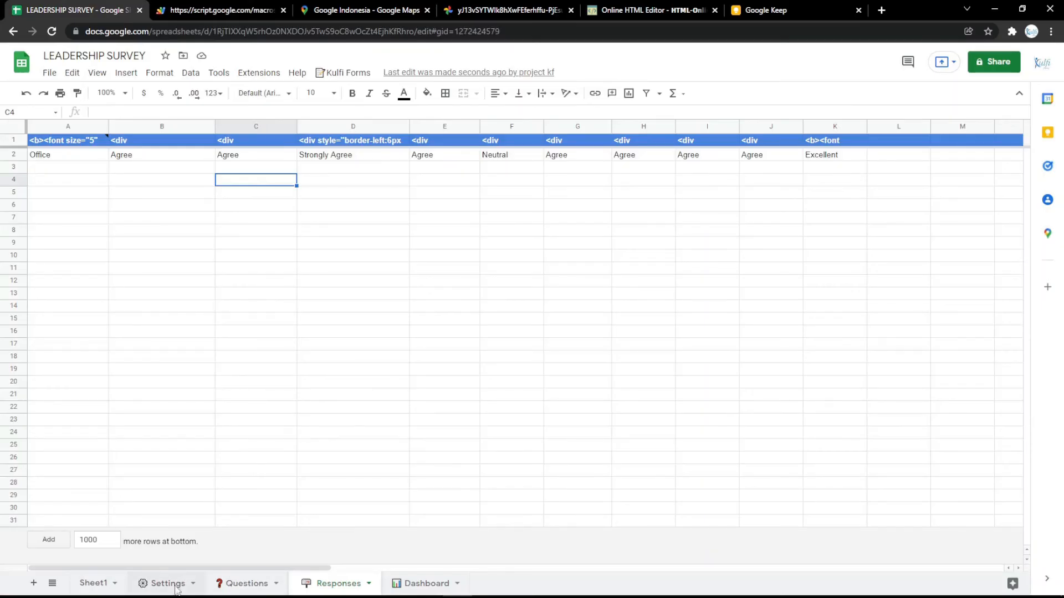
left_click(166, 584)
left_click(299, 224)
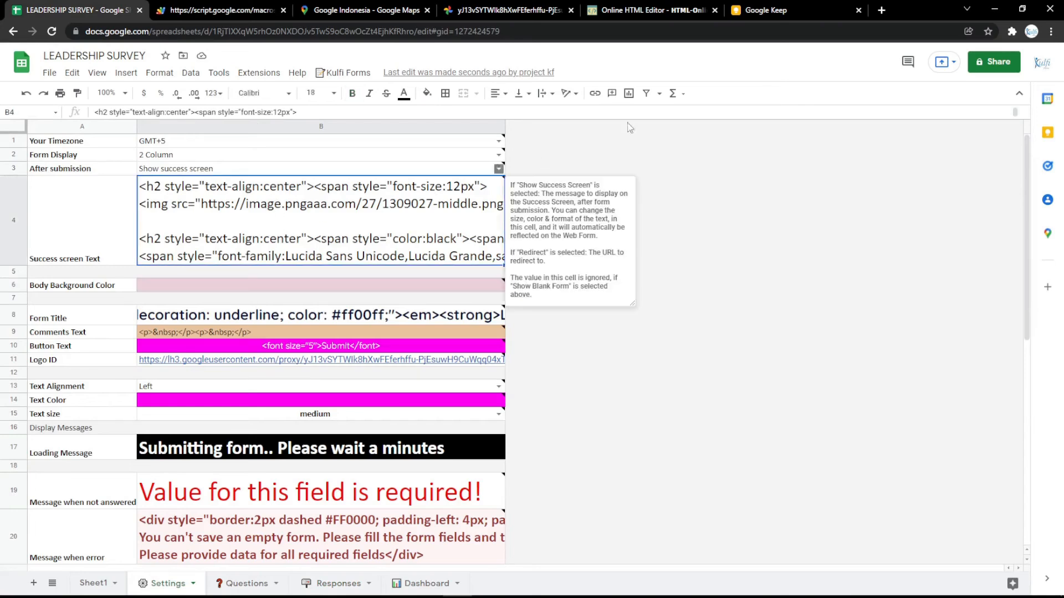
left_click(881, 10)
left_click(168, 51)
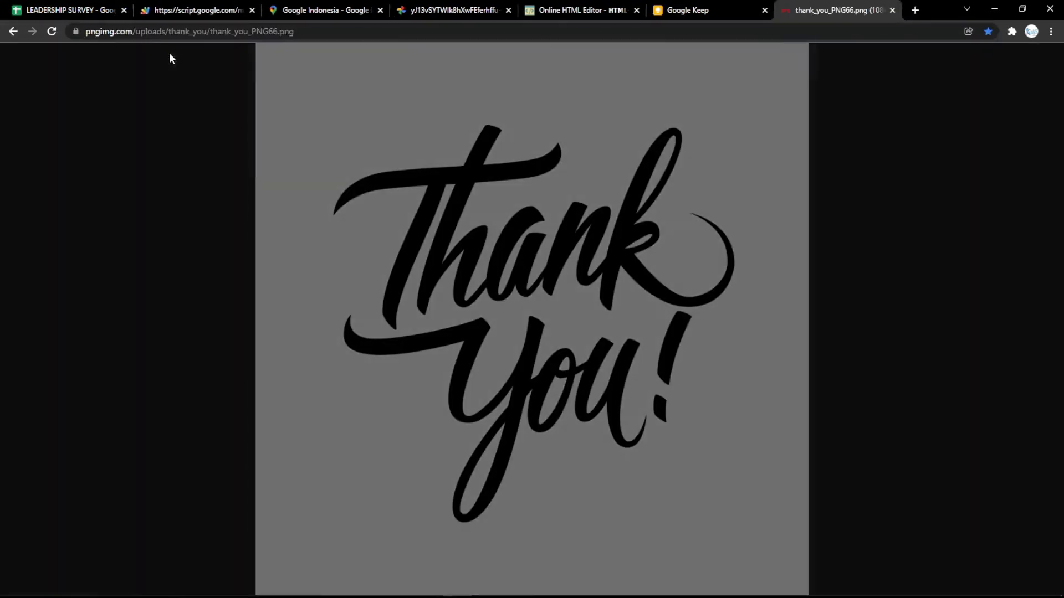
Step: Select the thank_you_PNG66.png image's web address for copying
left_click(341, 47)
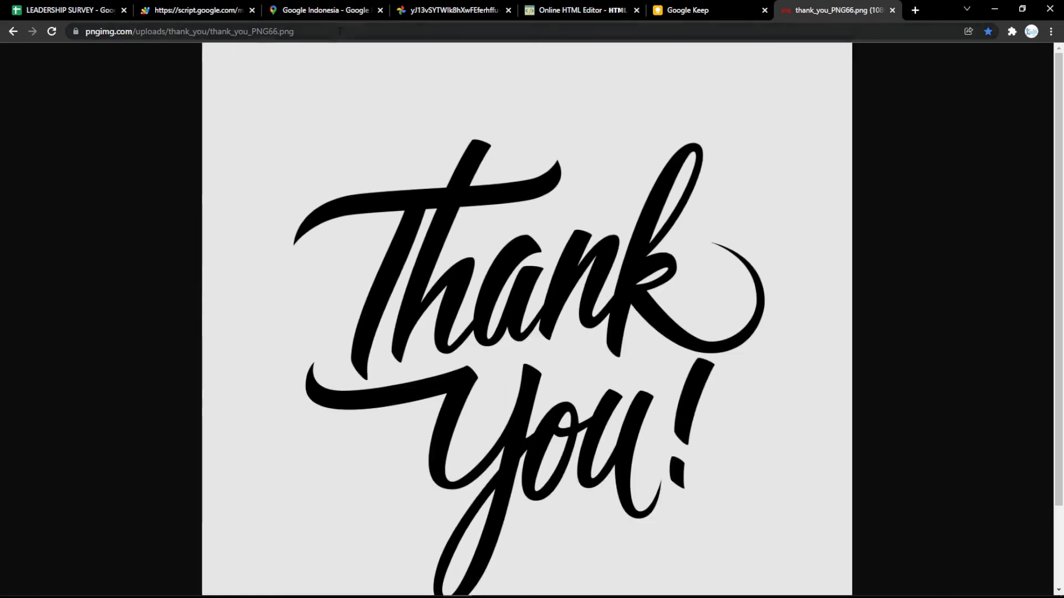
left_click(340, 31)
left_click(425, 158)
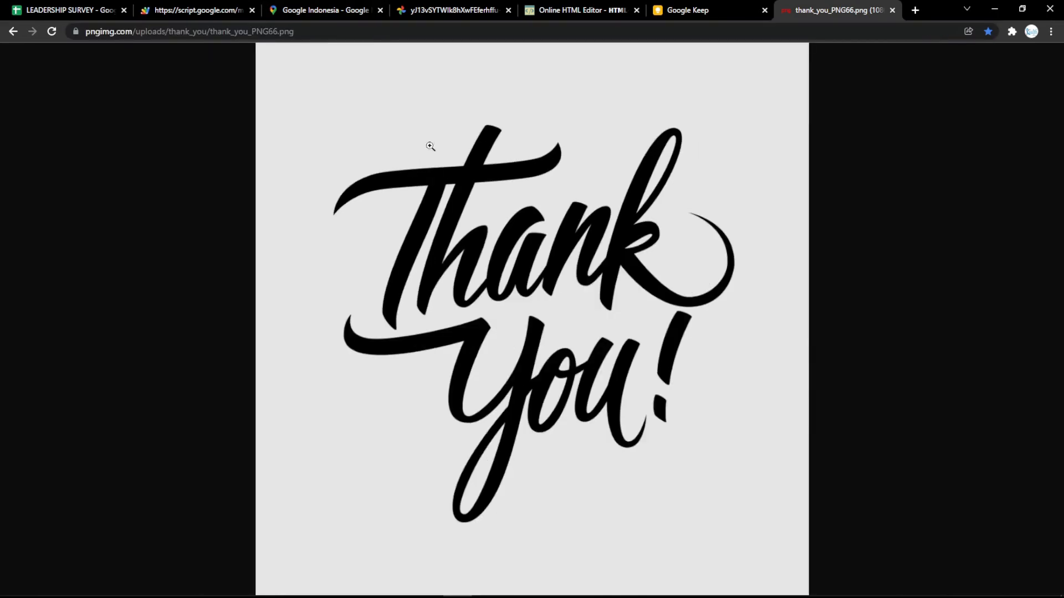
left_click(382, 31)
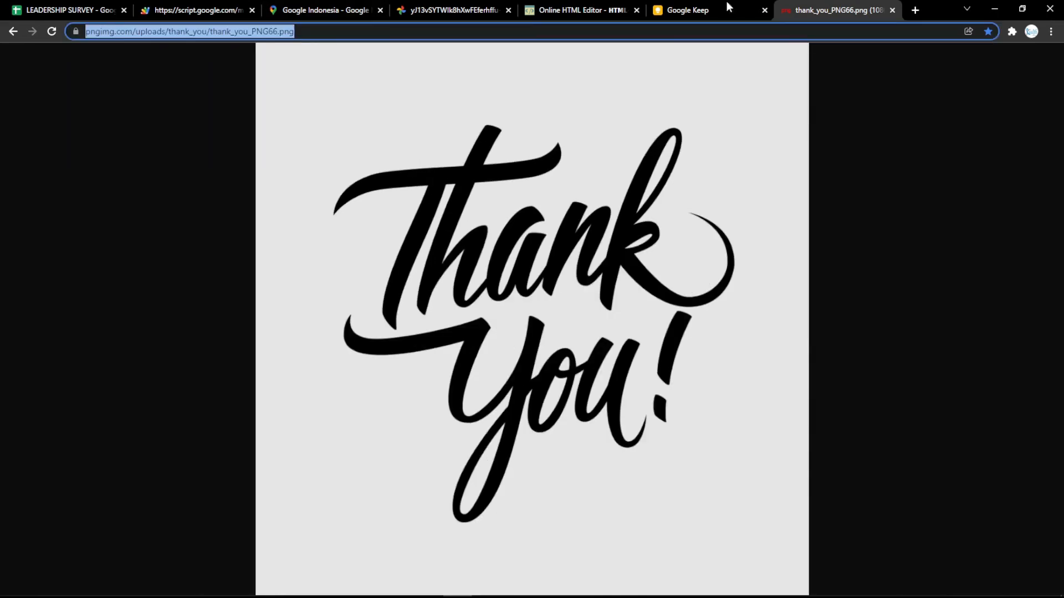
left_click(592, 10)
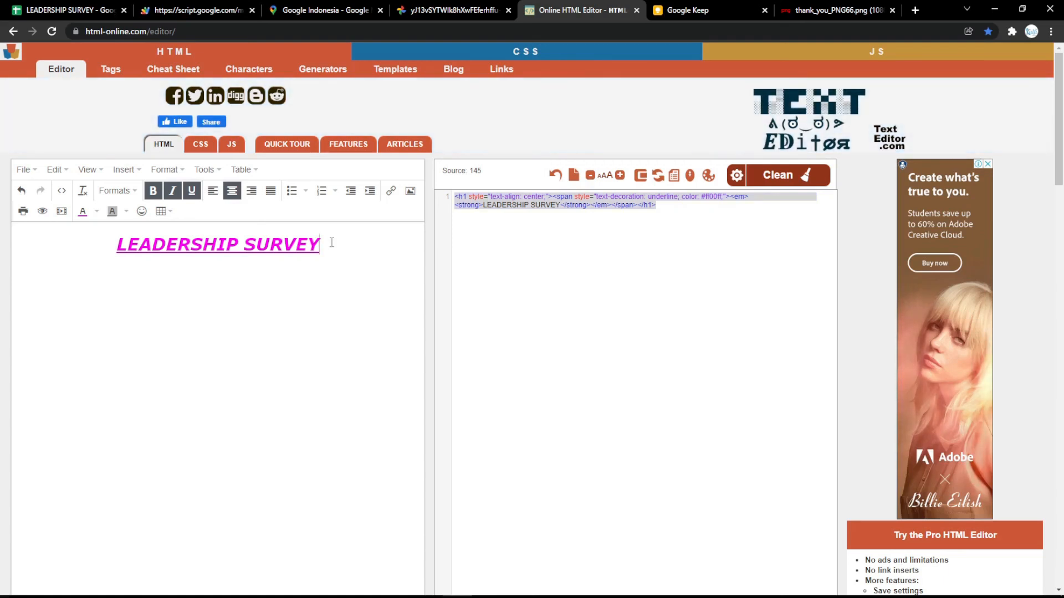
Step: Replace the LEADERSHIP SURVEY title in the HTML editor with the pasted thank-you image
key("ctrl+a")
key("BackSpace")
key("ctrl+v")
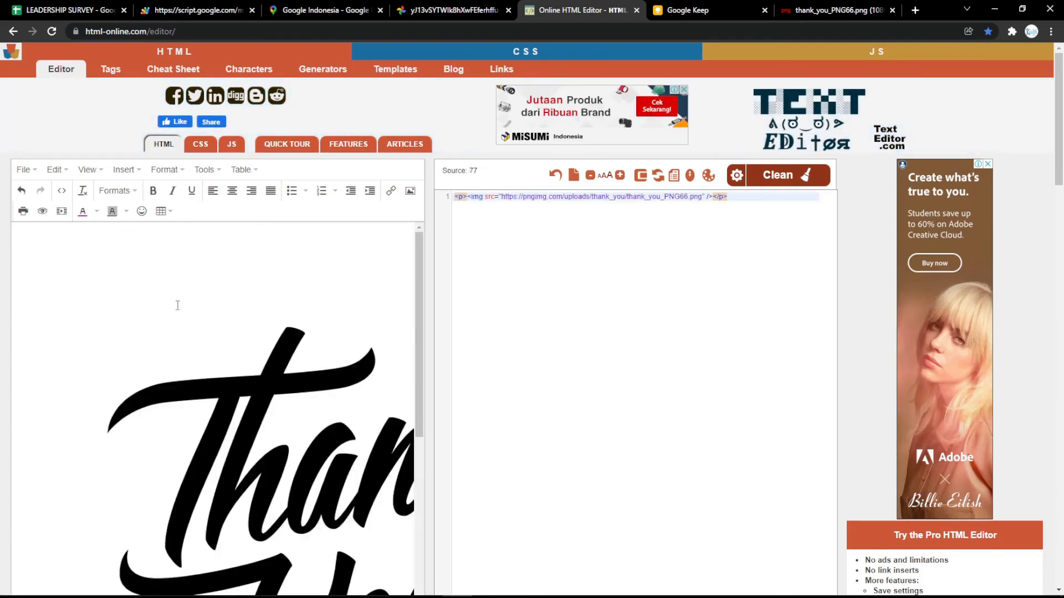
left_click(60, 268)
left_click_drag(17, 230, 304, 521)
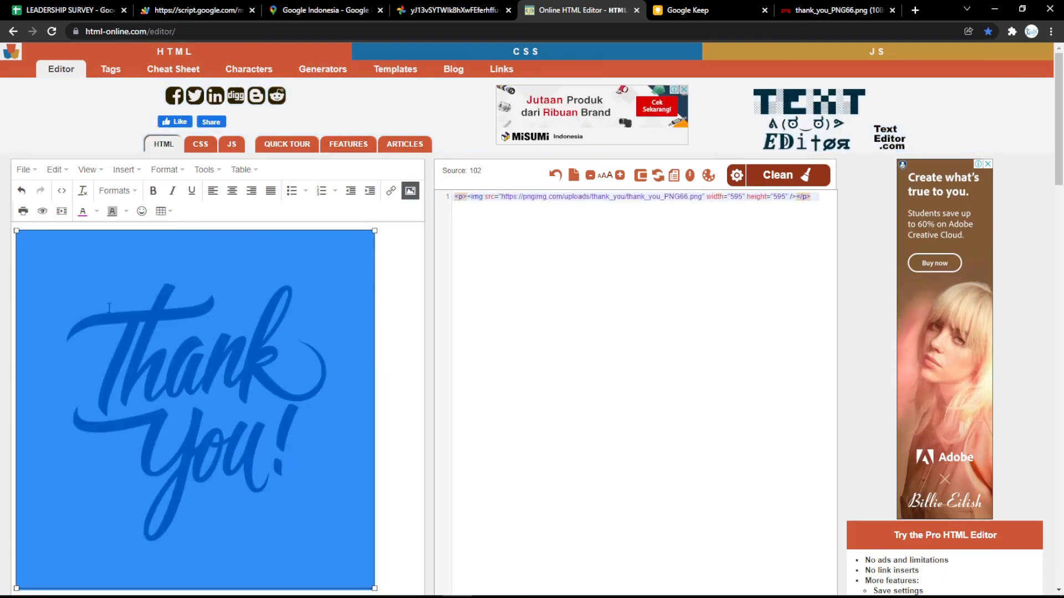
left_click_drag(17, 231, 96, 309)
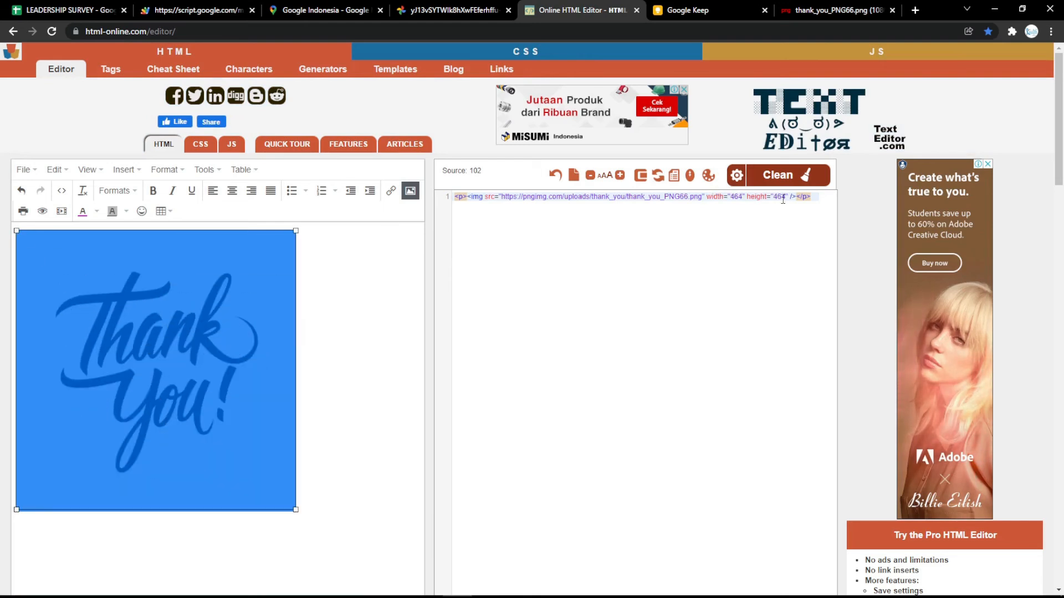
Step: Set the image width and height to 500 in the source and copy the image HTML
double_click(736, 197)
type("500")
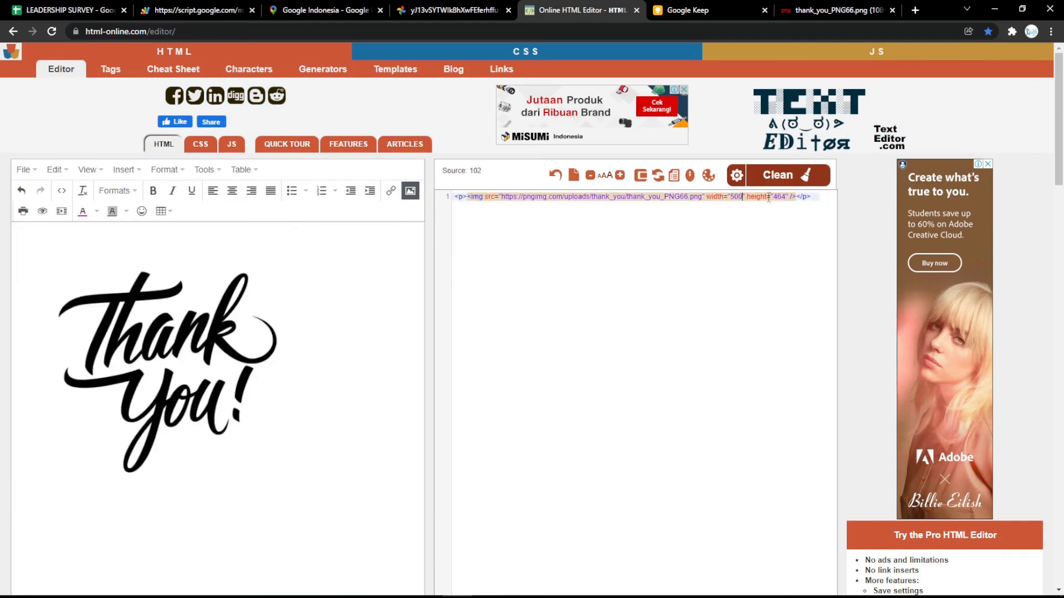
double_click(779, 197)
type("500")
left_click(797, 228)
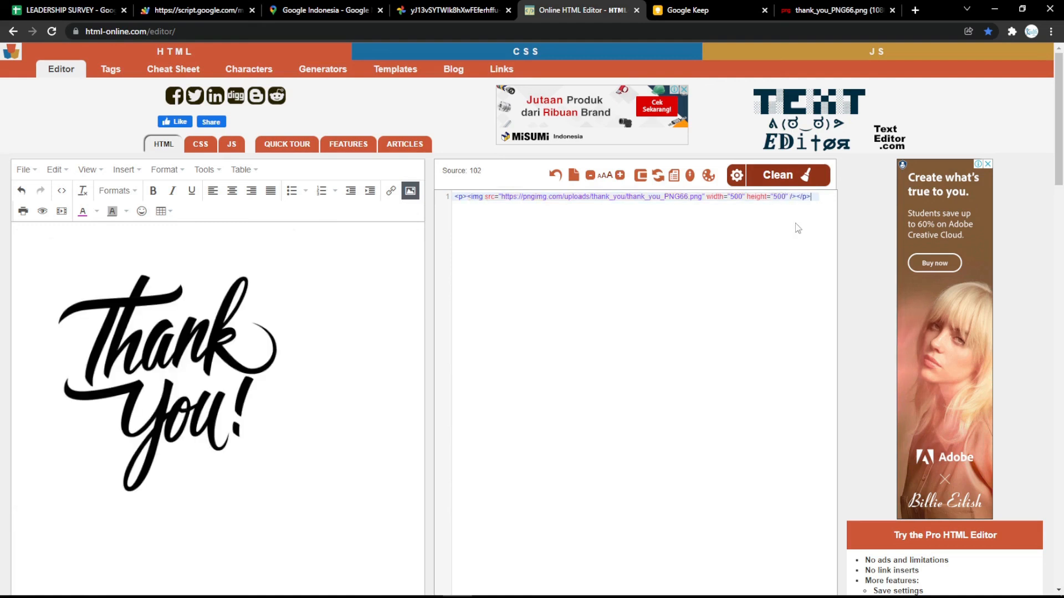
left_click(813, 198)
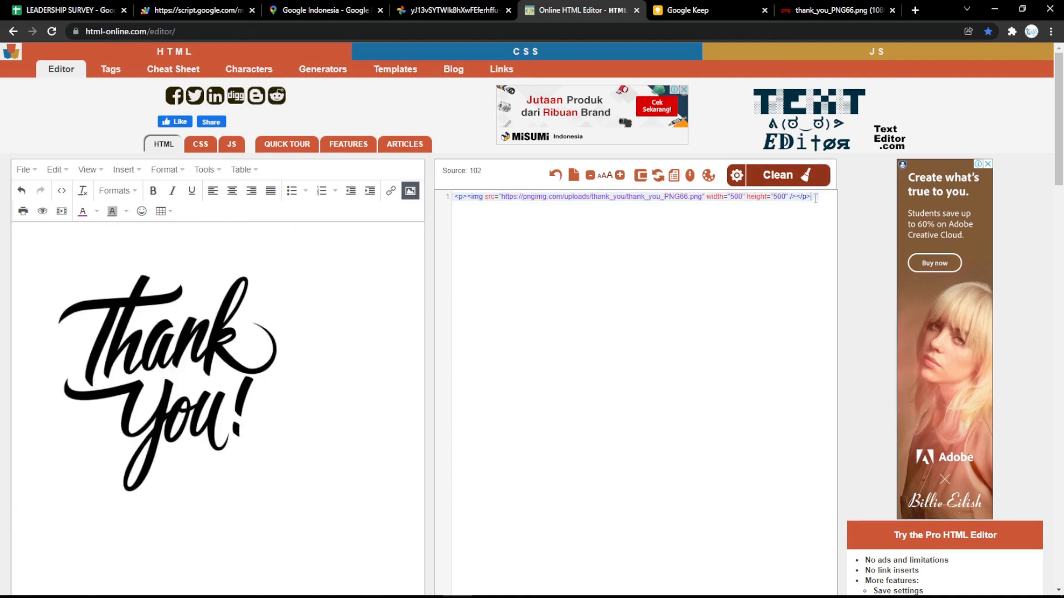
key("ctrl+a")
key("ctrl+c")
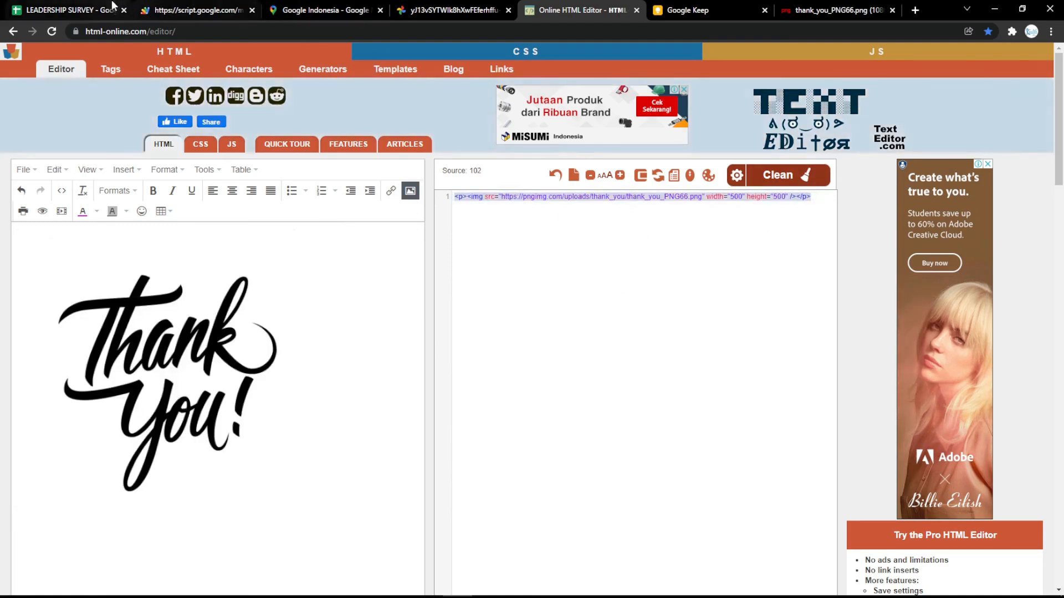
Step: In the LEADERSHIP SURVEY spreadsheet, open Settings!B4 and select its old image tag
left_click(67, 10)
double_click(141, 215)
left_click_drag(139, 204, 732, 206)
Step: Paste the 500×500 thank-you image tag into B4, then reload the web form's thank-you page
key("ctrl+v")
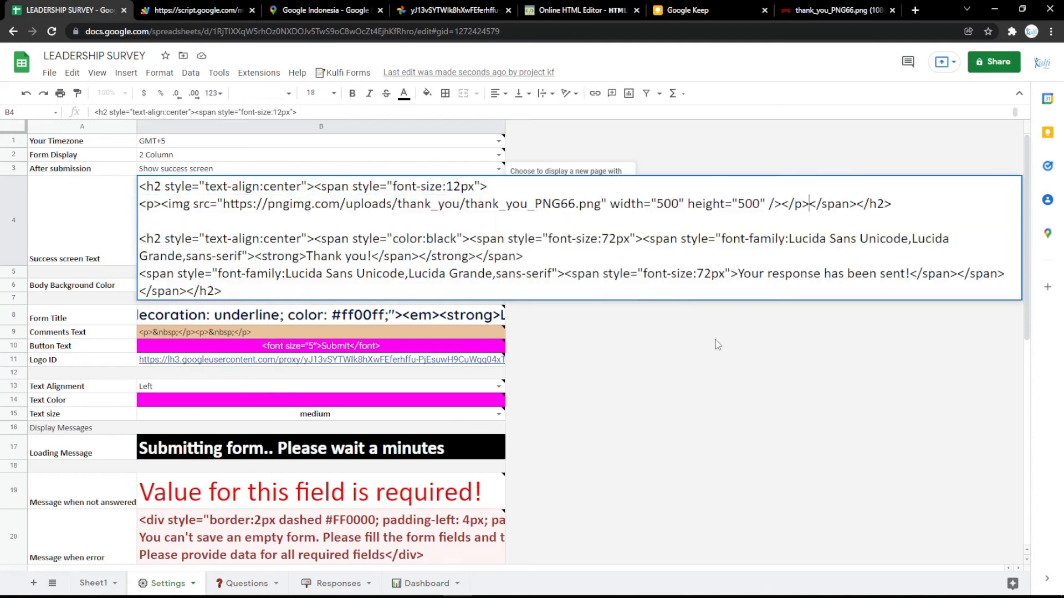
key("Return")
left_click(197, 10)
key("F5")
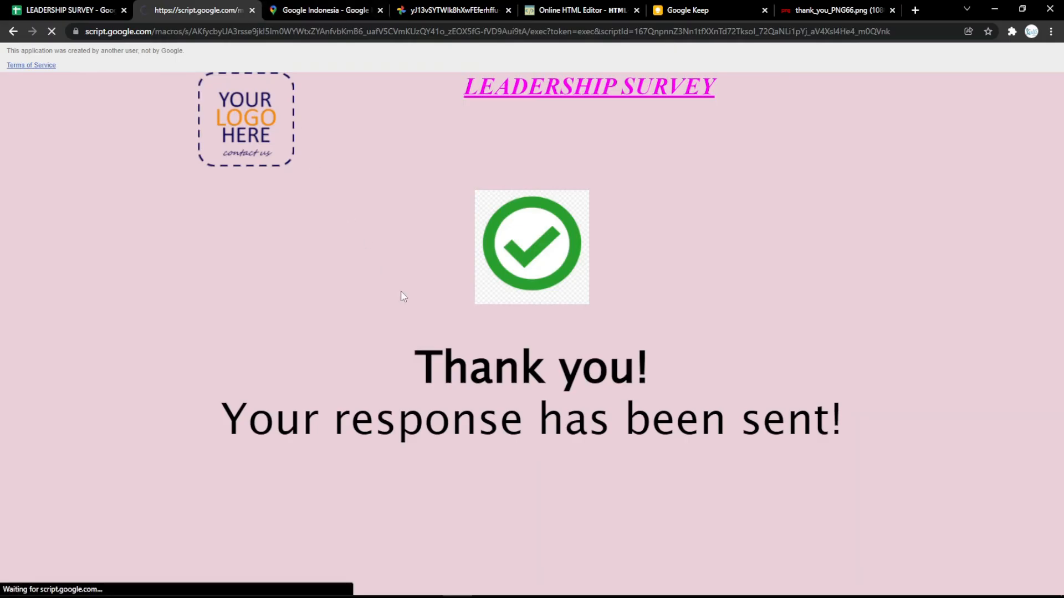